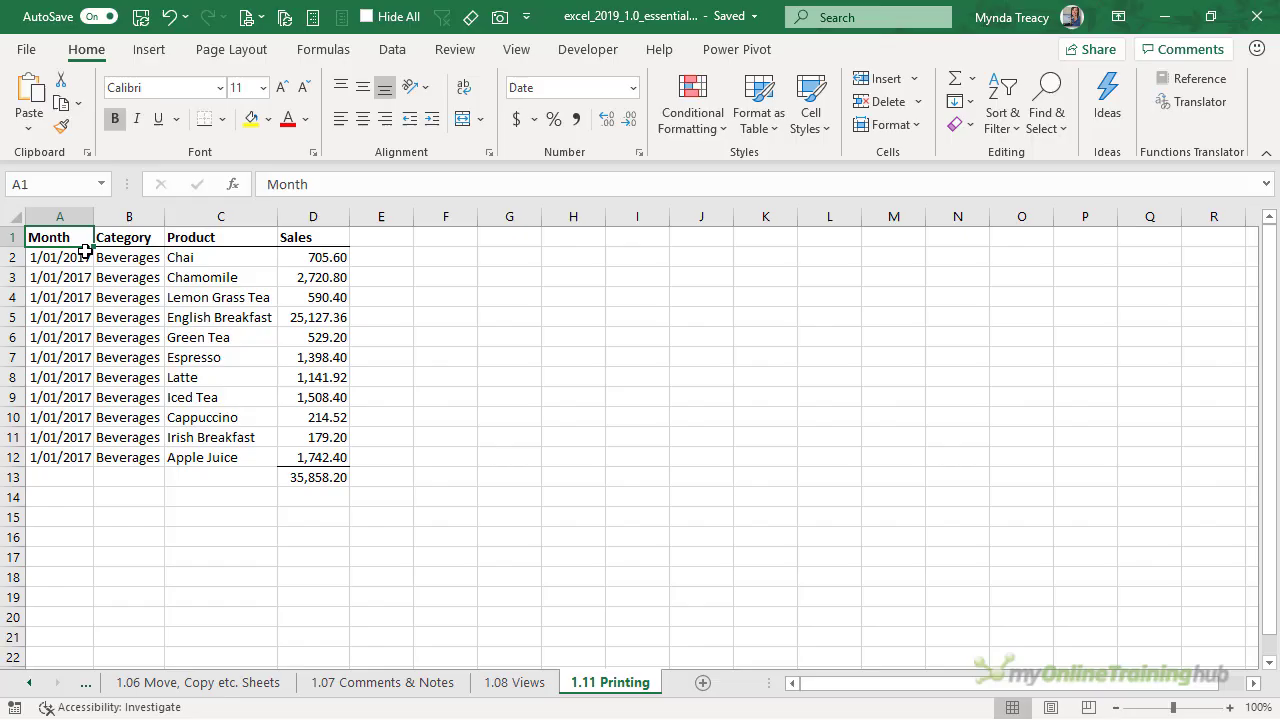
# Set the sales table in A1:D13 as the sheet's print area
pyautogui.moveTo(82, 242); pyautogui.dragTo(340, 477)
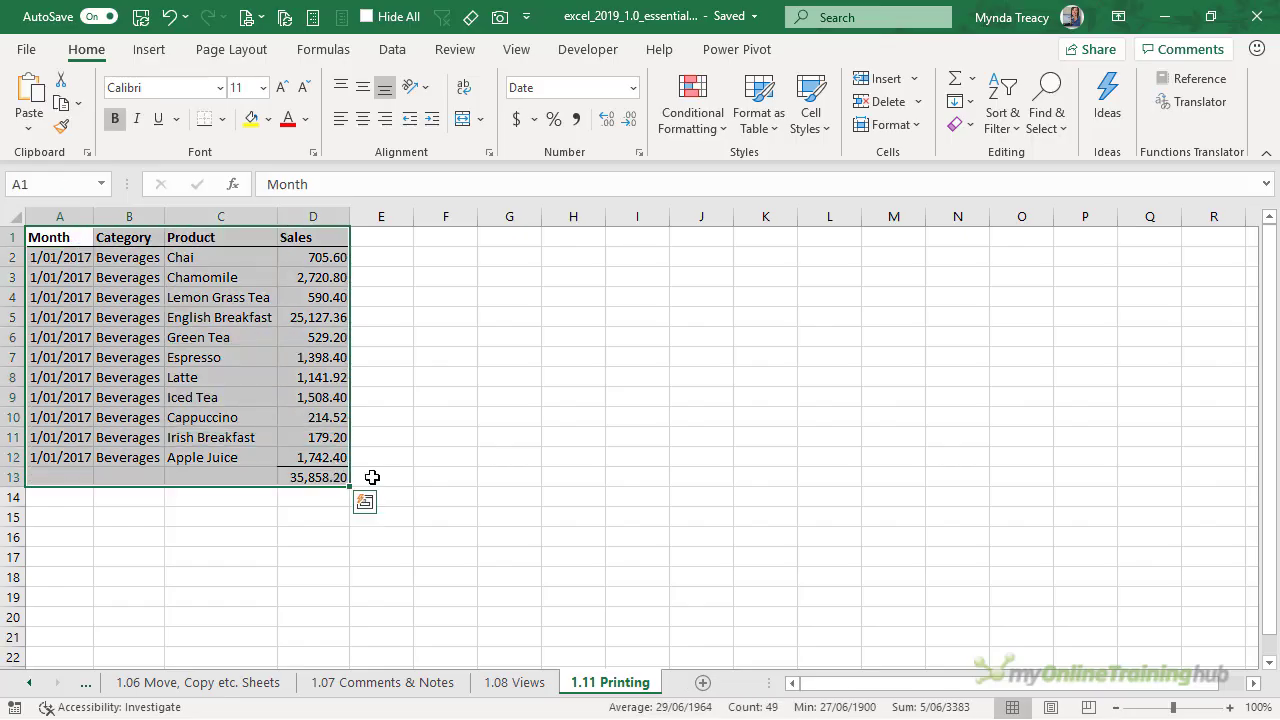
pyautogui.click(265, 50)
pyautogui.click(322, 126)
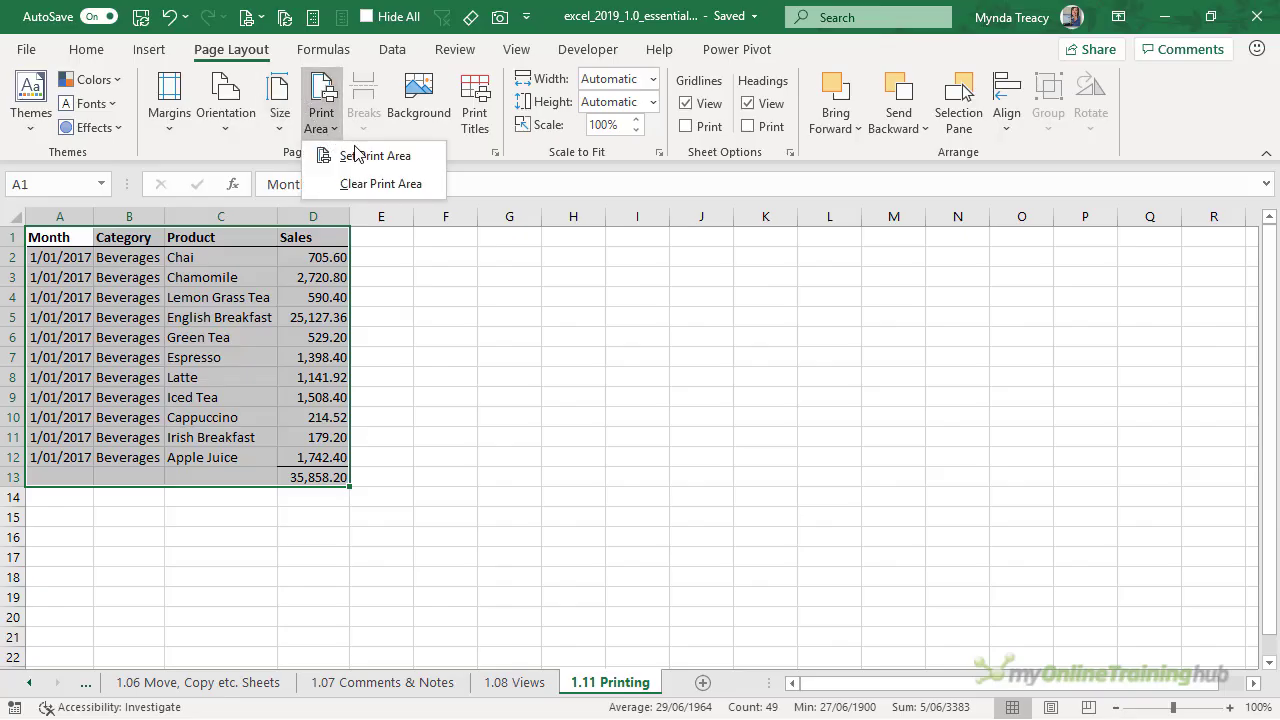
pyautogui.click(436, 157)
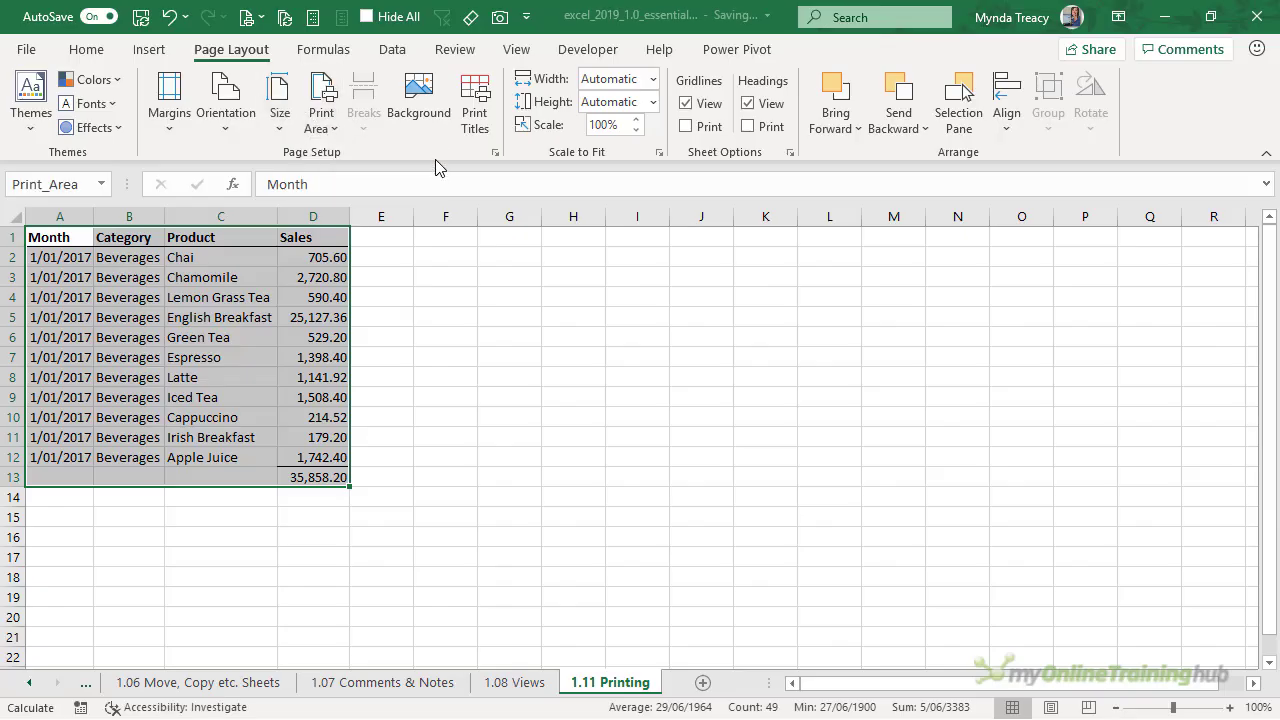
# Check the print area options available for the empty range F1:J13
pyautogui.moveTo(443, 234); pyautogui.dragTo(680, 474)
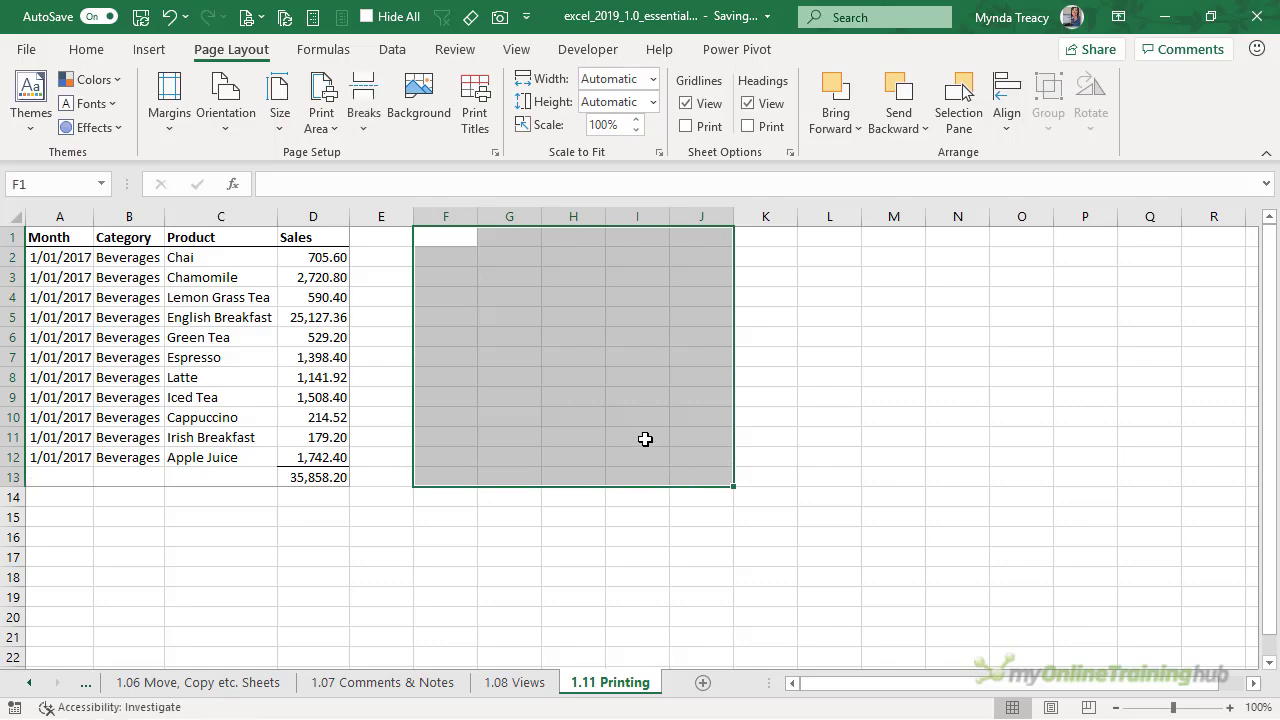
pyautogui.click(321, 105)
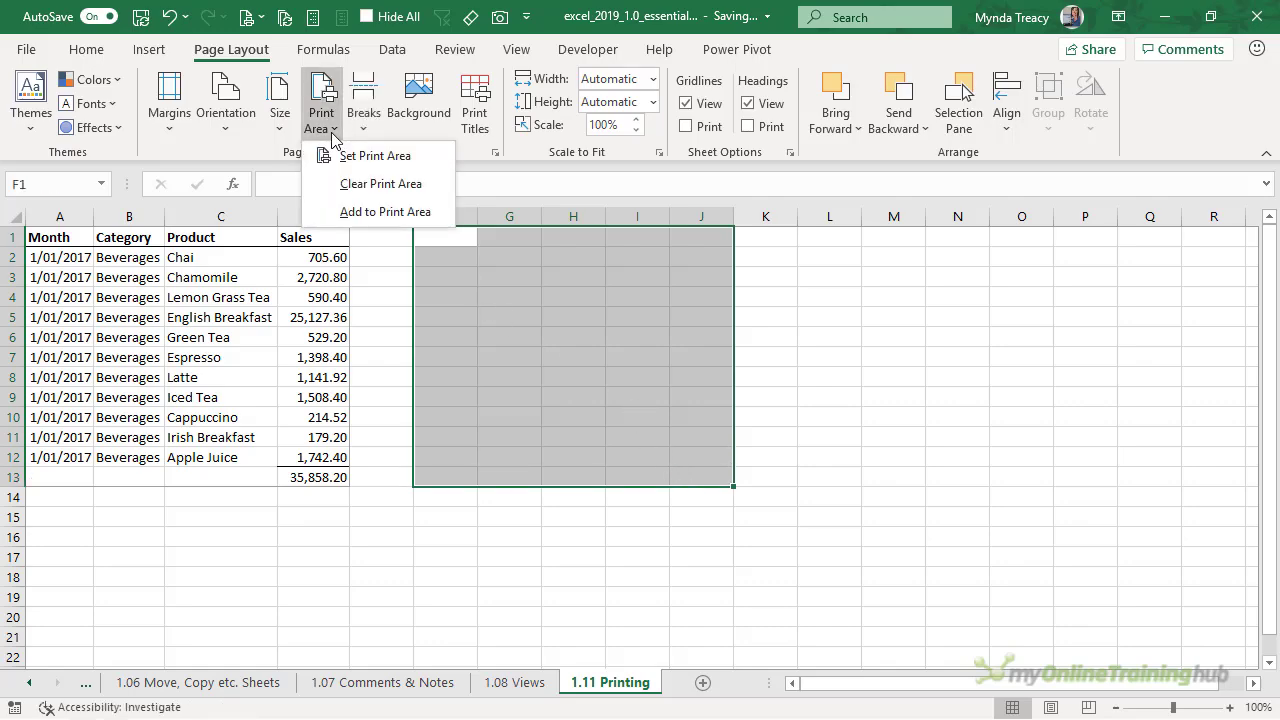
pyautogui.click(448, 184)
pyautogui.click(266, 270)
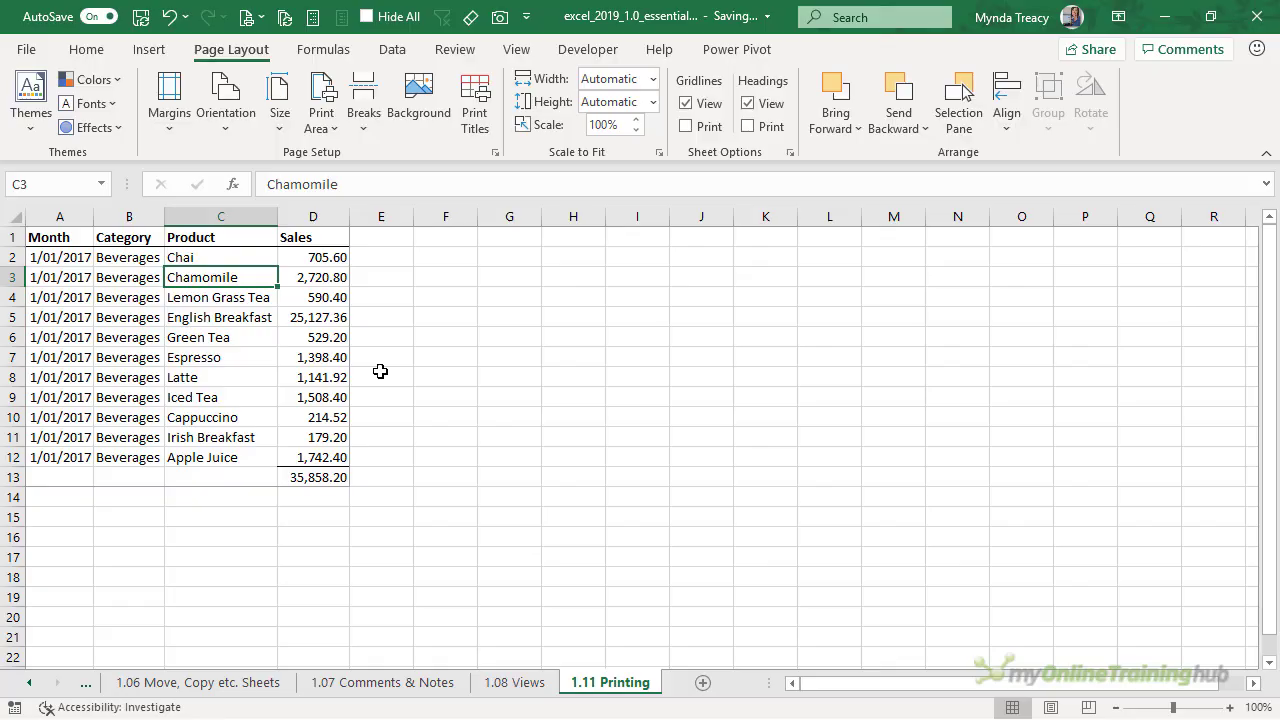
# Open the print preview of the sheet and zoom the page in and back out
pyautogui.click(10, 56)
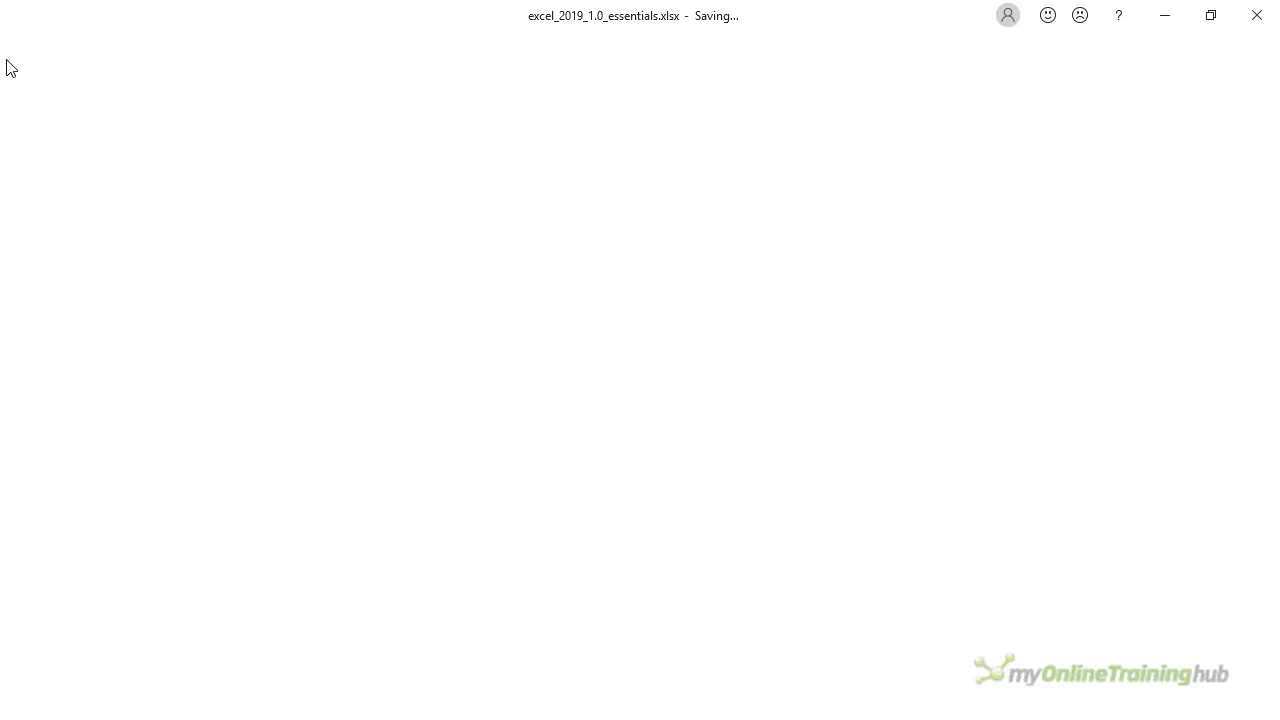
pyautogui.click(76, 324)
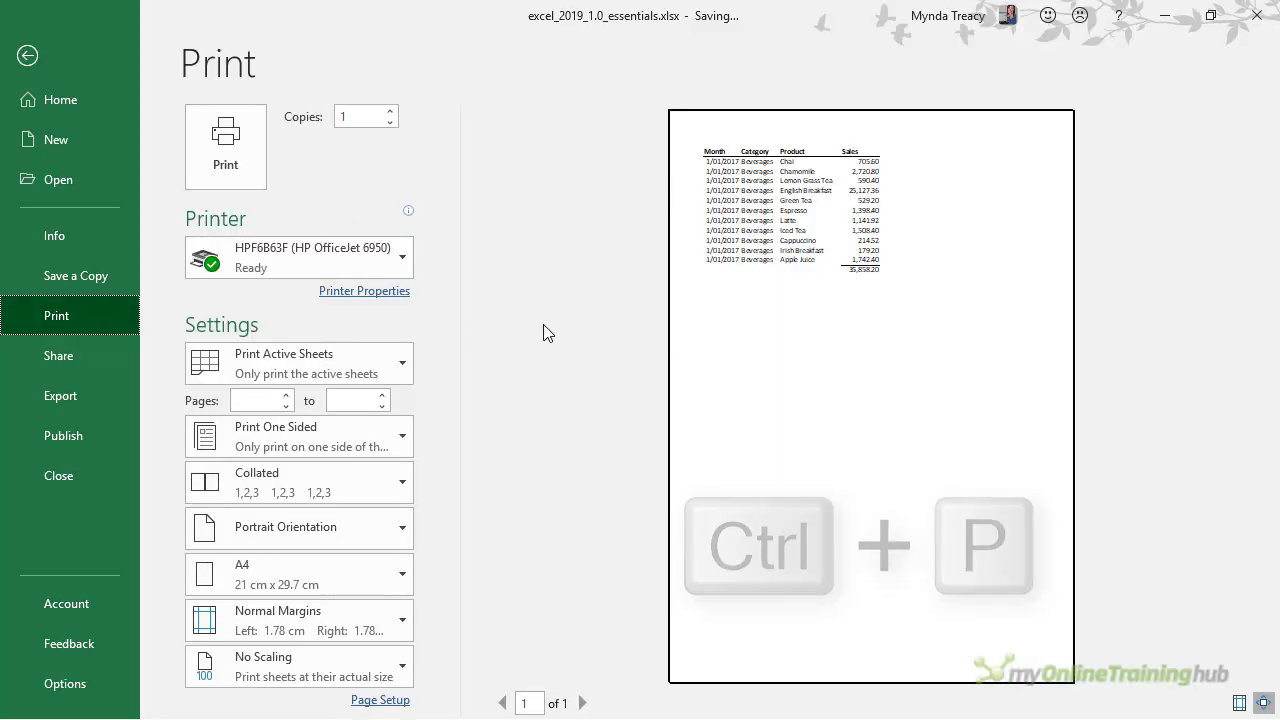
pyautogui.click(1265, 703)
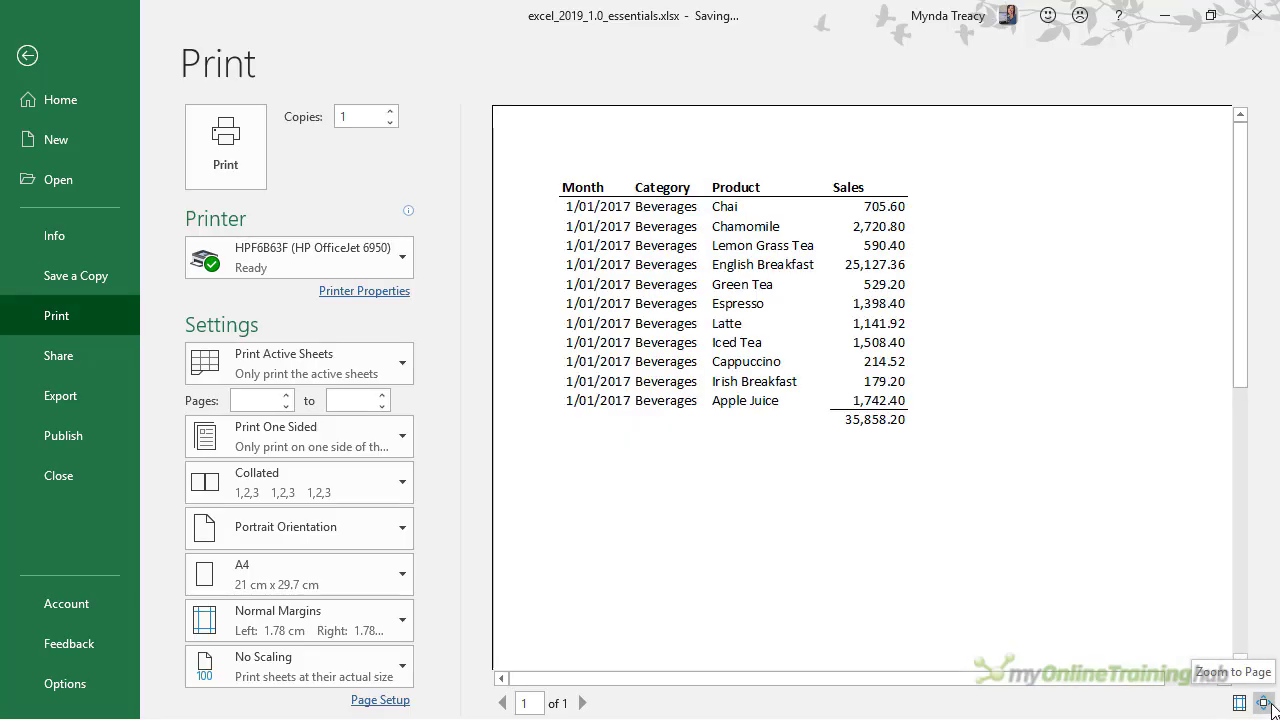
pyautogui.click(1265, 703)
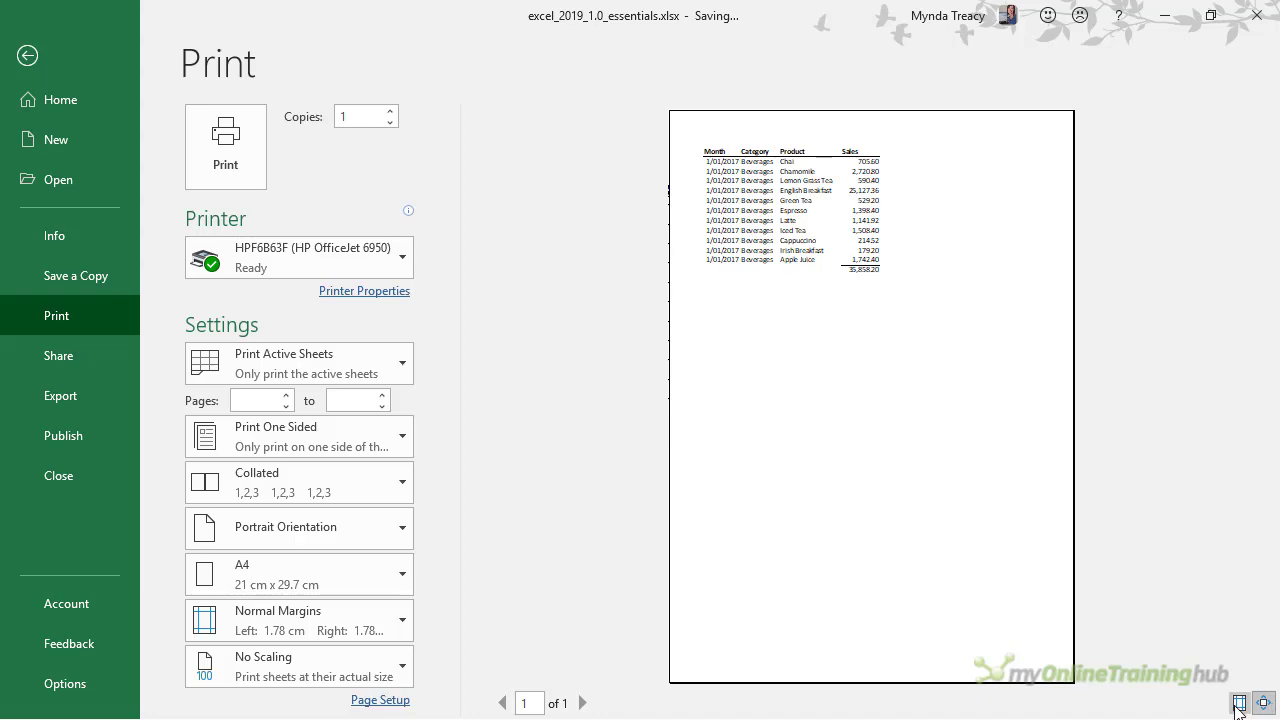
# Adjust the previewed page's margins to about 1.83 cm left, 2.74 cm top and 1.12 cm header, and widen the Month column slightly
pyautogui.click(1238, 703)
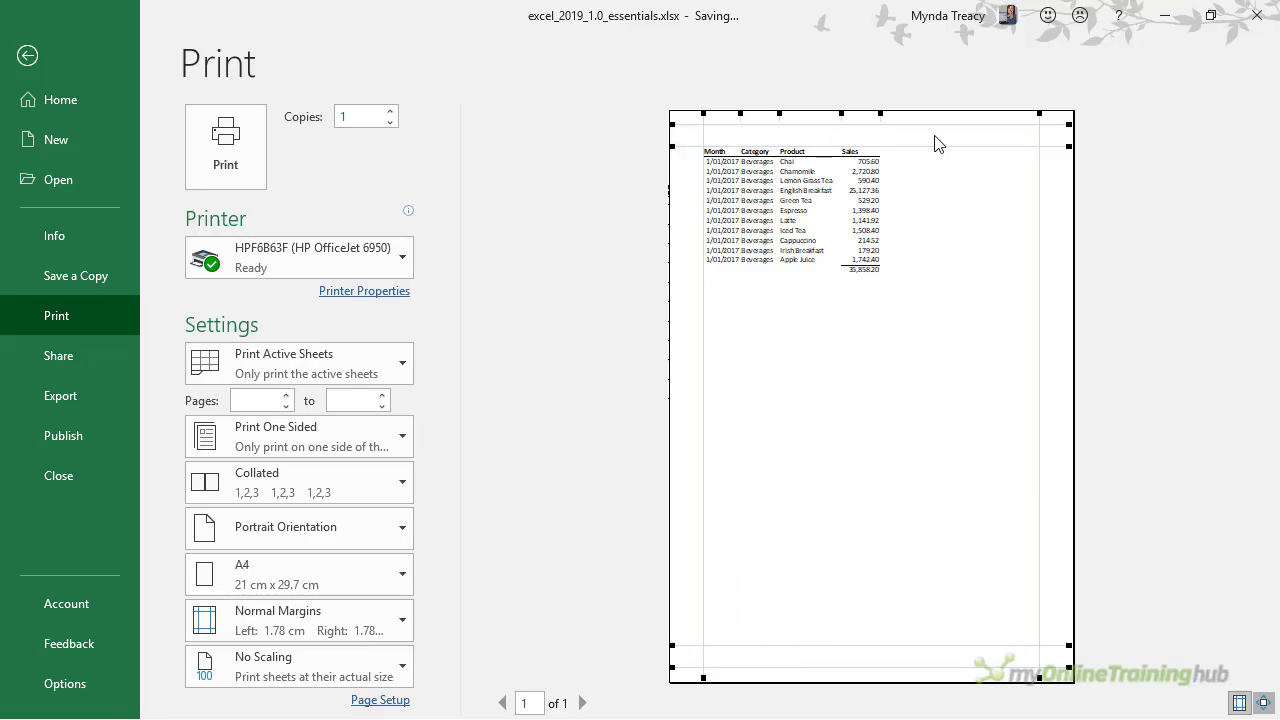
pyautogui.click(734, 664)
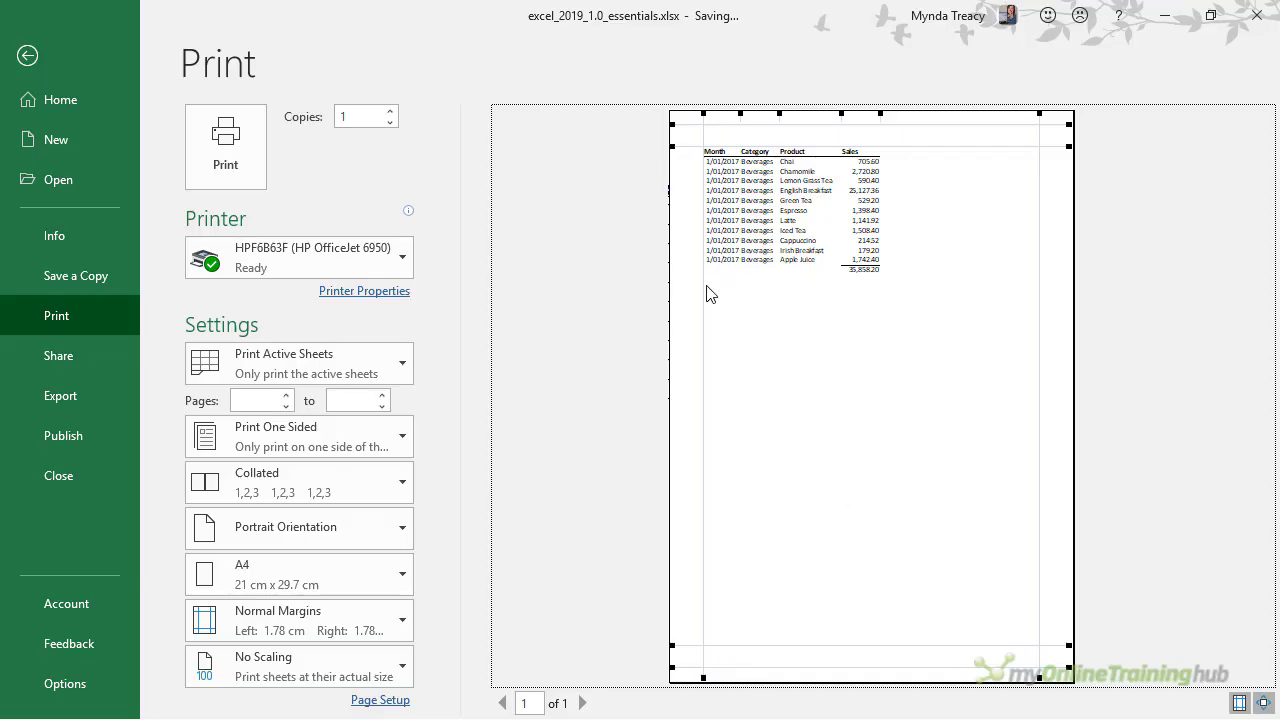
pyautogui.moveTo(703, 284)
pyautogui.mouseDown()
pyautogui.moveTo(735, 286)
pyautogui.moveTo(705, 286)
pyautogui.mouseUp()
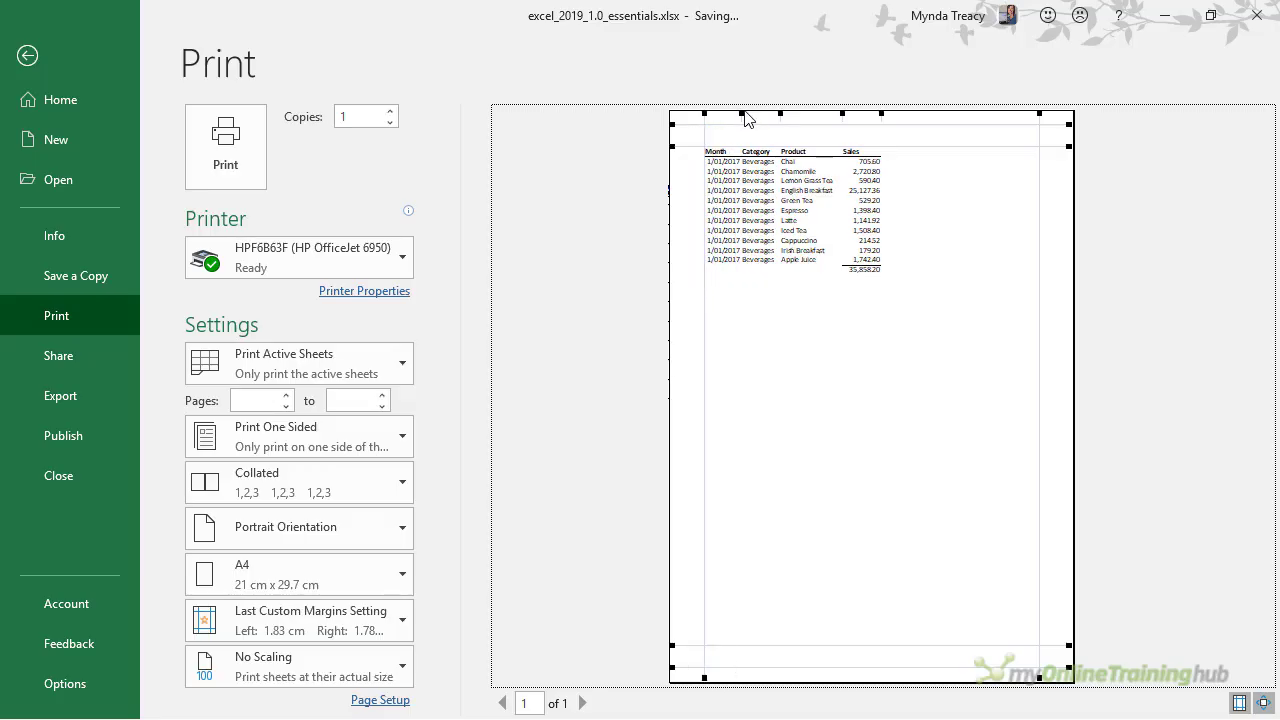
pyautogui.moveTo(741, 114); pyautogui.dragTo(749, 114)
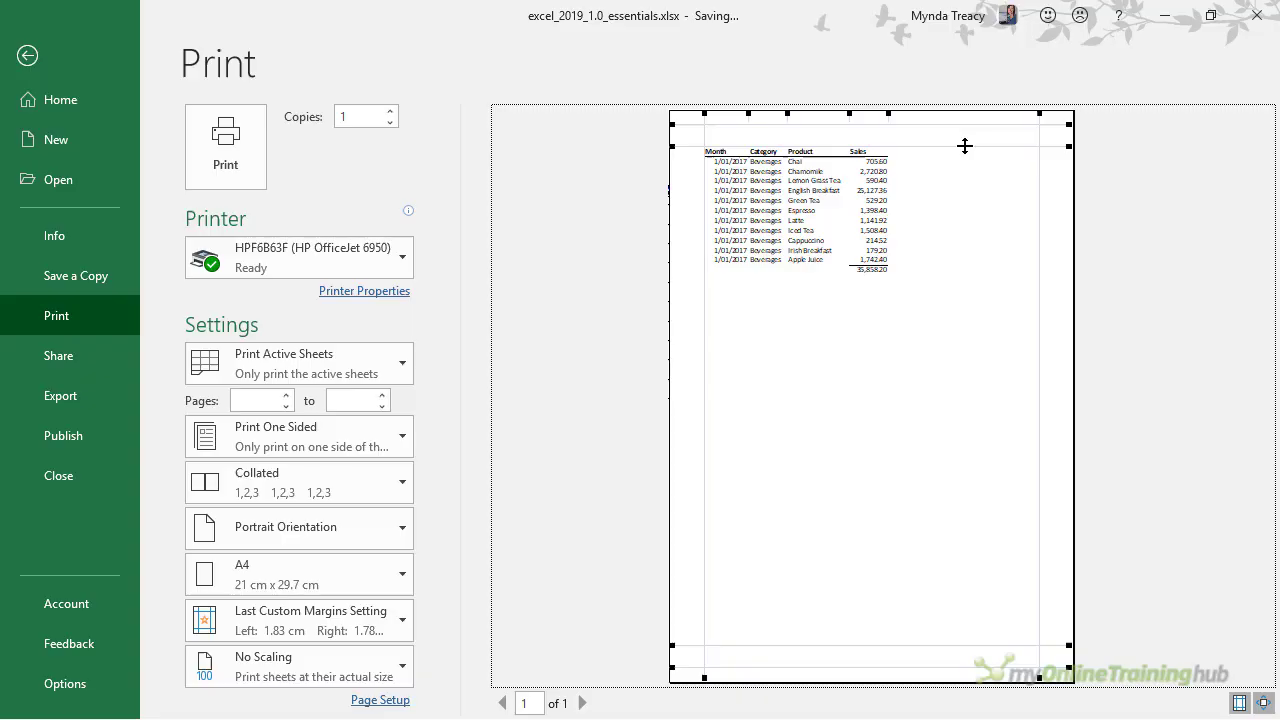
pyautogui.moveTo(965, 147)
pyautogui.mouseDown()
pyautogui.moveTo(971, 163)
pyautogui.moveTo(970, 132)
pyautogui.mouseUp()
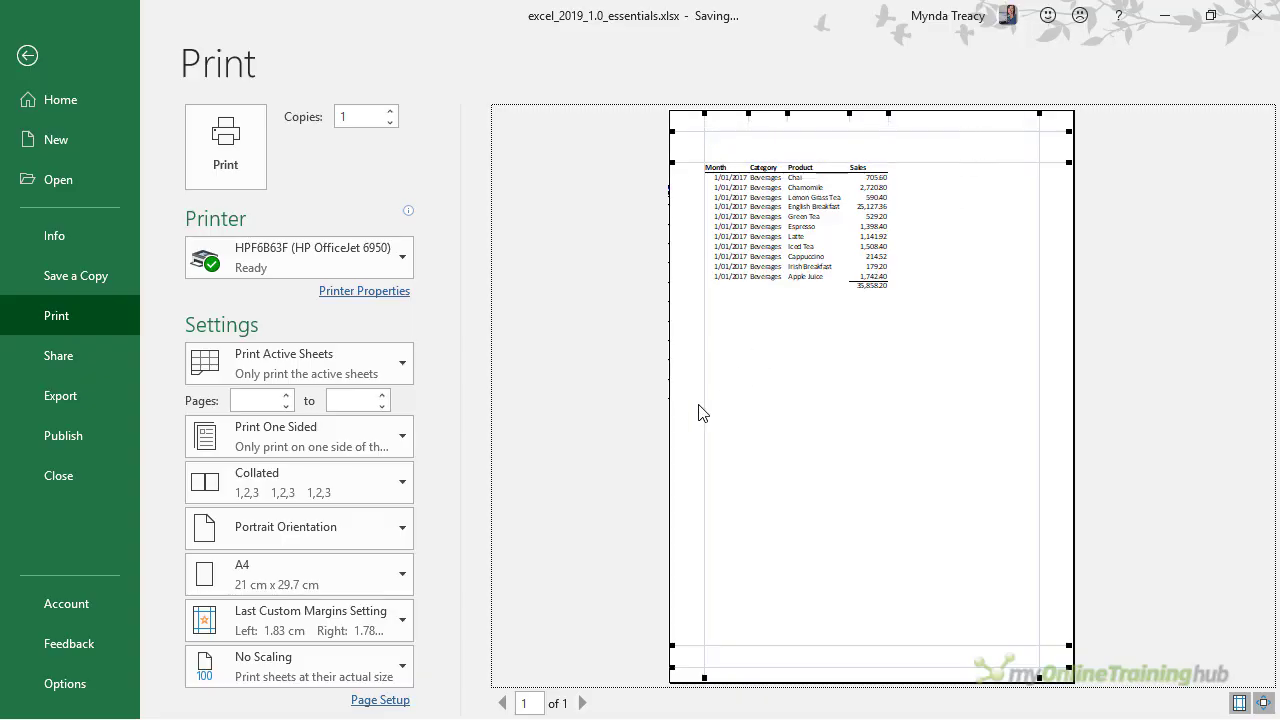
# Center the printout on the page both horizontally and vertically through the custom margins settings
pyautogui.click(375, 620)
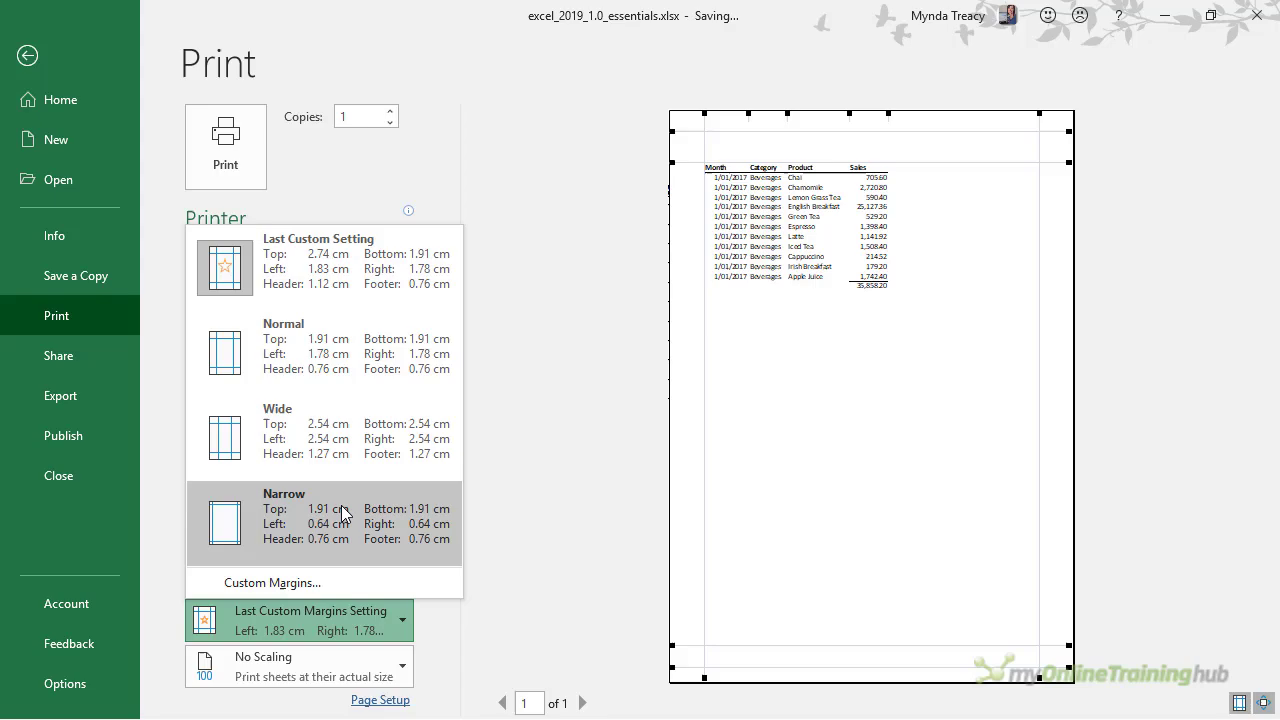
pyautogui.click(330, 585)
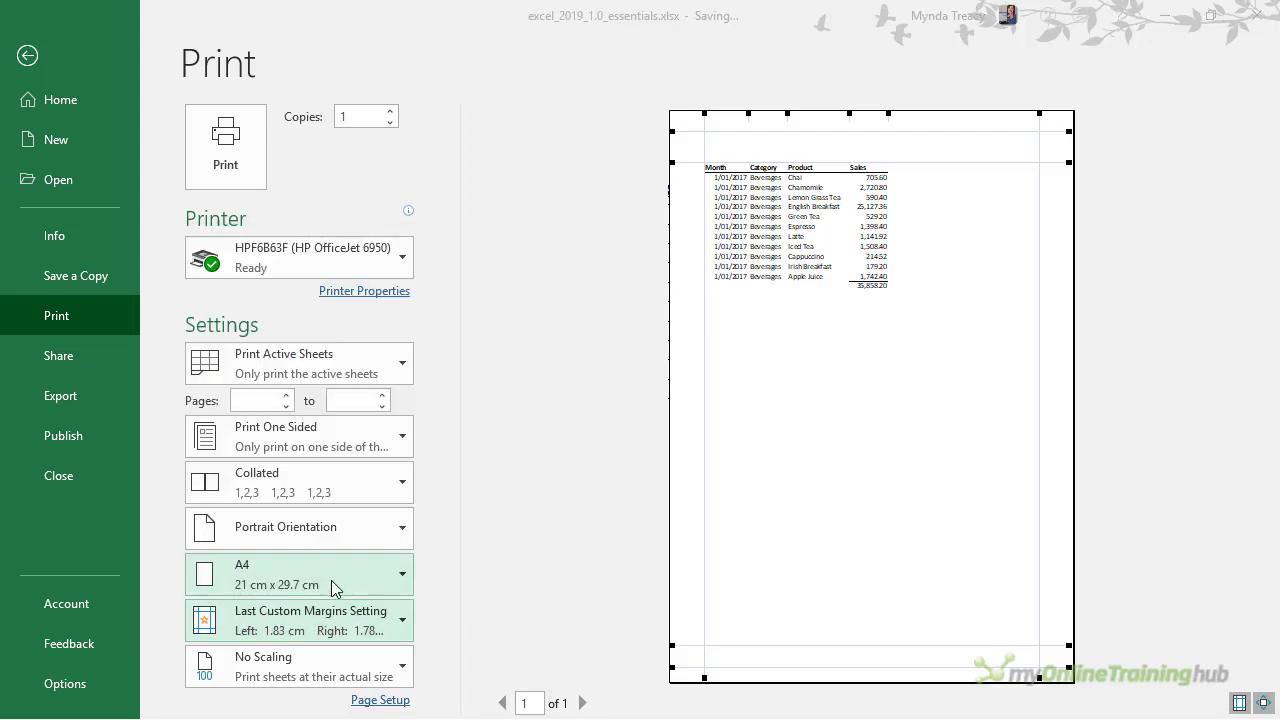
pyautogui.moveTo(645, 287); pyautogui.dragTo(571, 160)
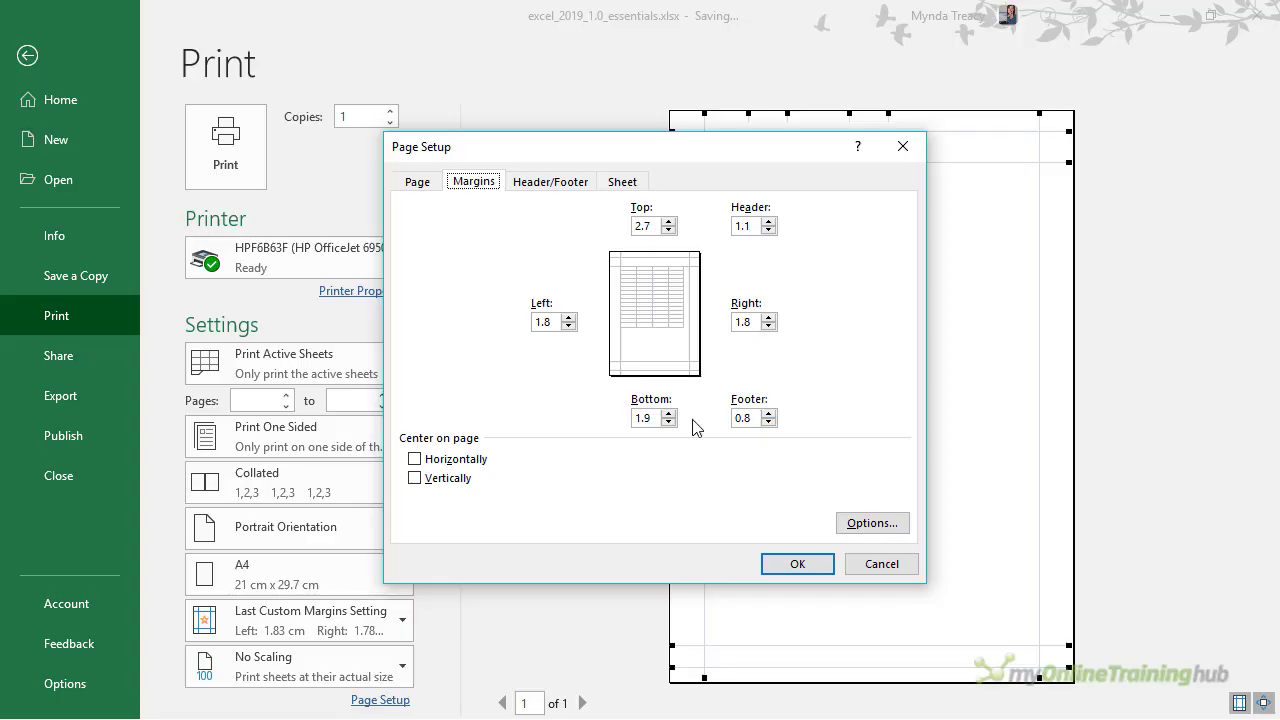
pyautogui.click(438, 463)
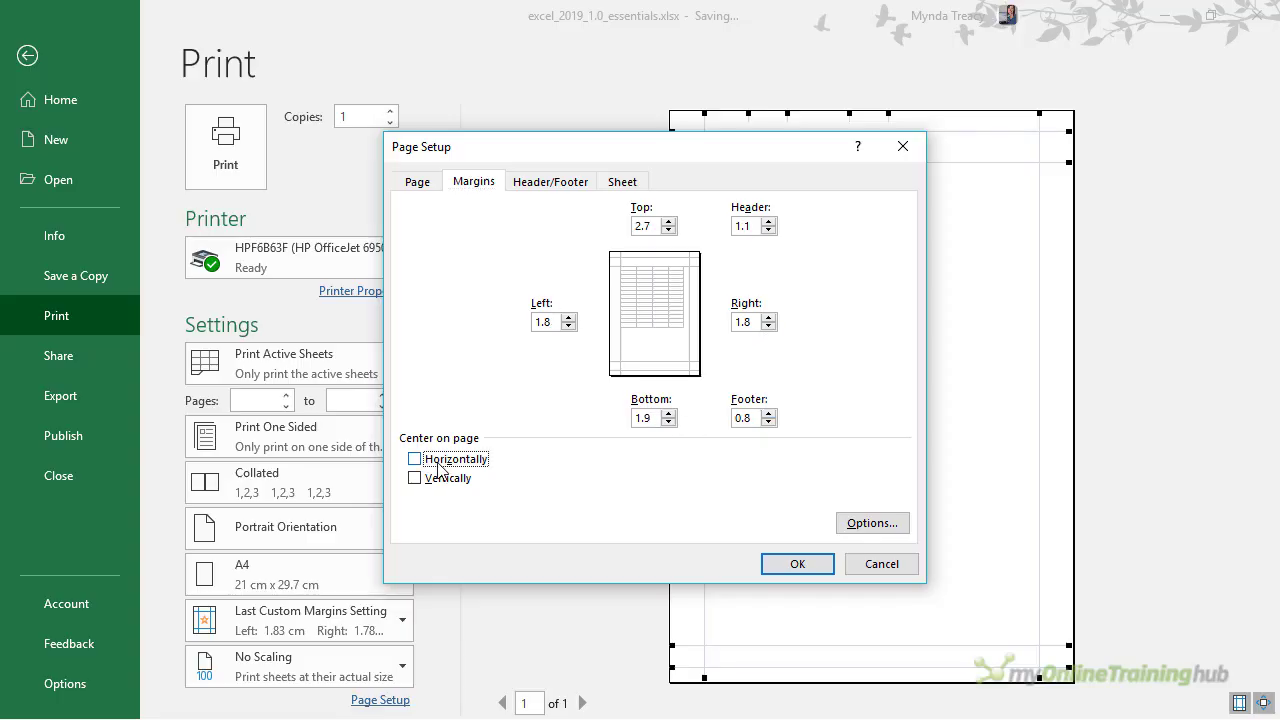
pyautogui.click(417, 462)
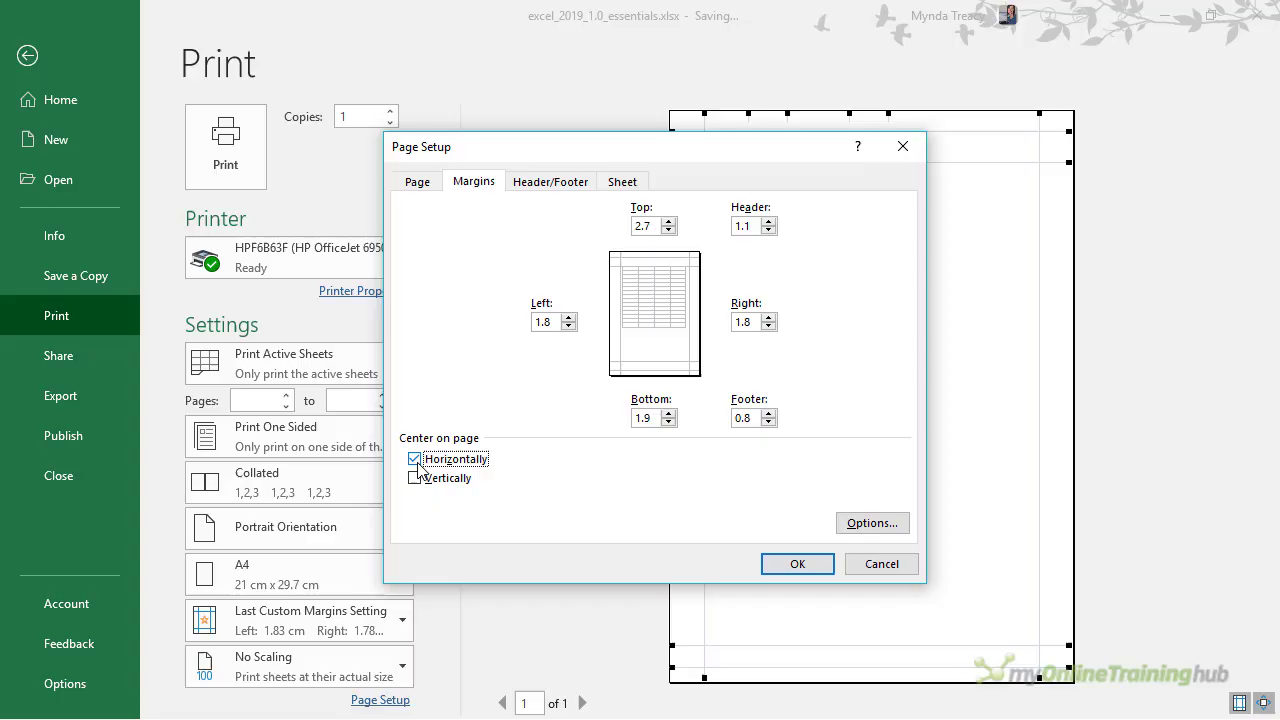
pyautogui.click(415, 480)
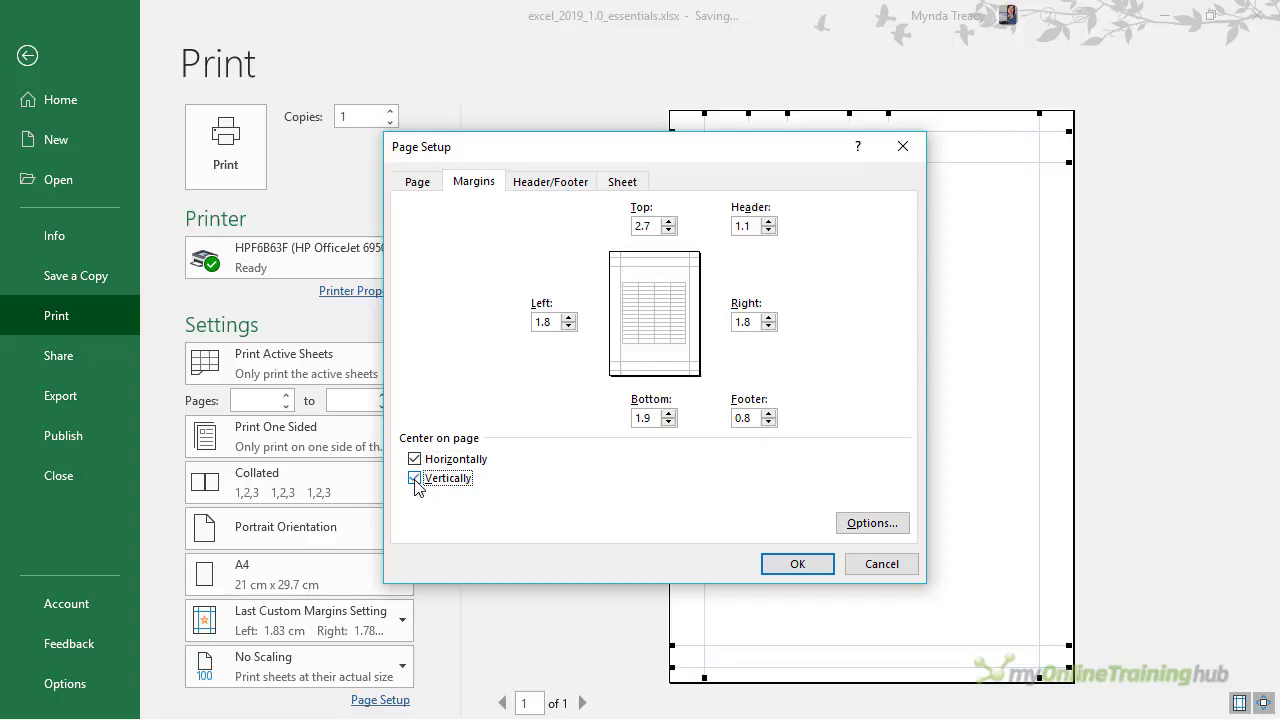
pyautogui.click(808, 563)
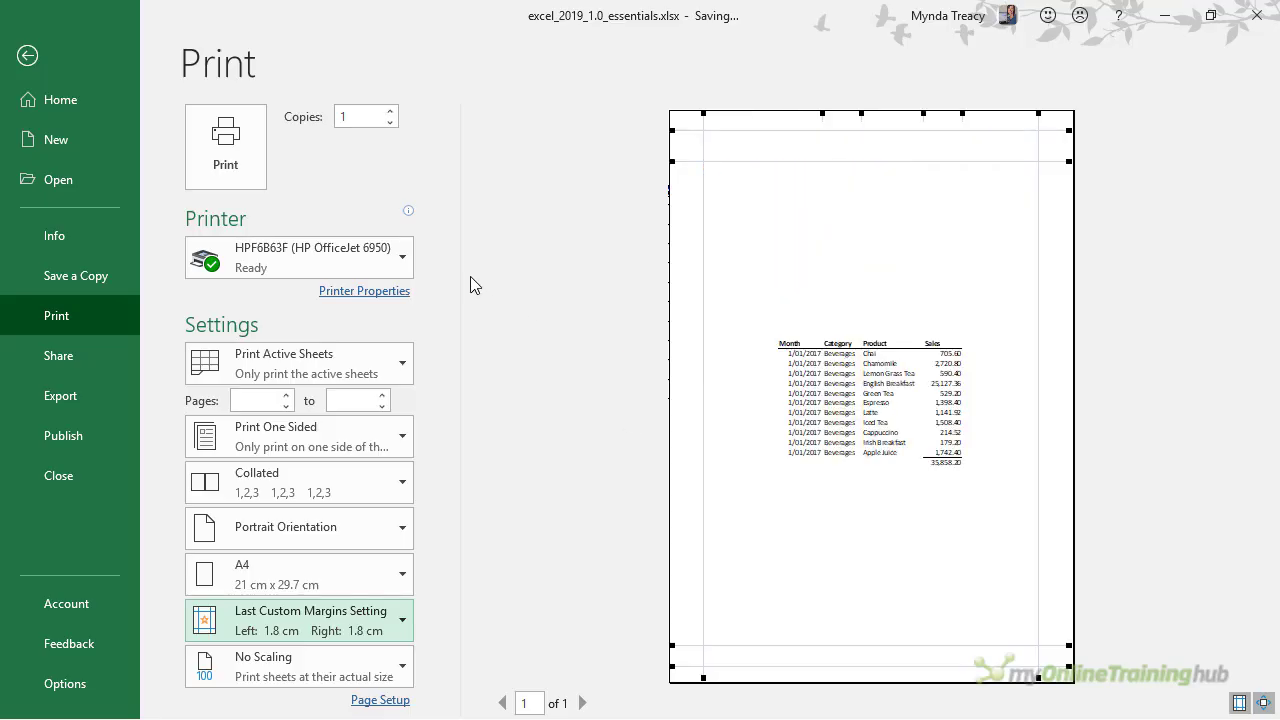
# Raise the number of copies to 3 and return it to 1
pyautogui.click(390, 111)
pyautogui.click(390, 111)
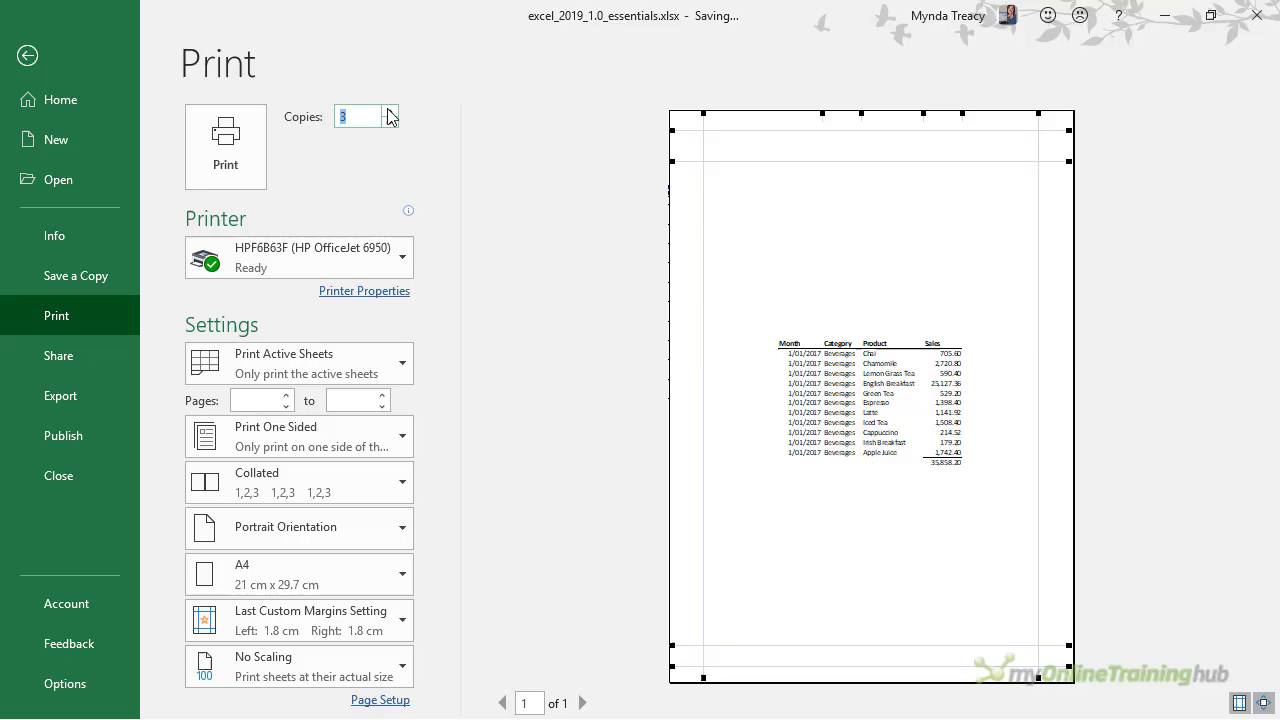
pyautogui.click(390, 123)
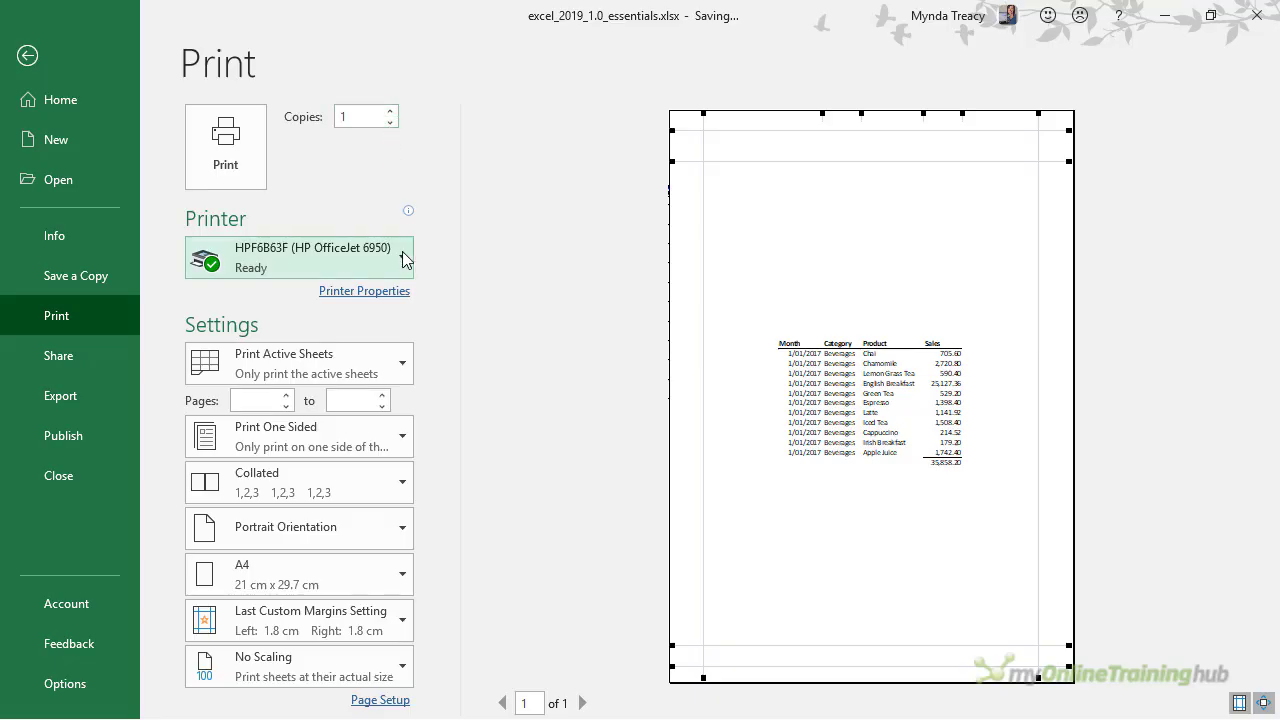
# Review the list of available printers and the properties of the selected HP OfficeJet 6950
pyautogui.click(404, 259)
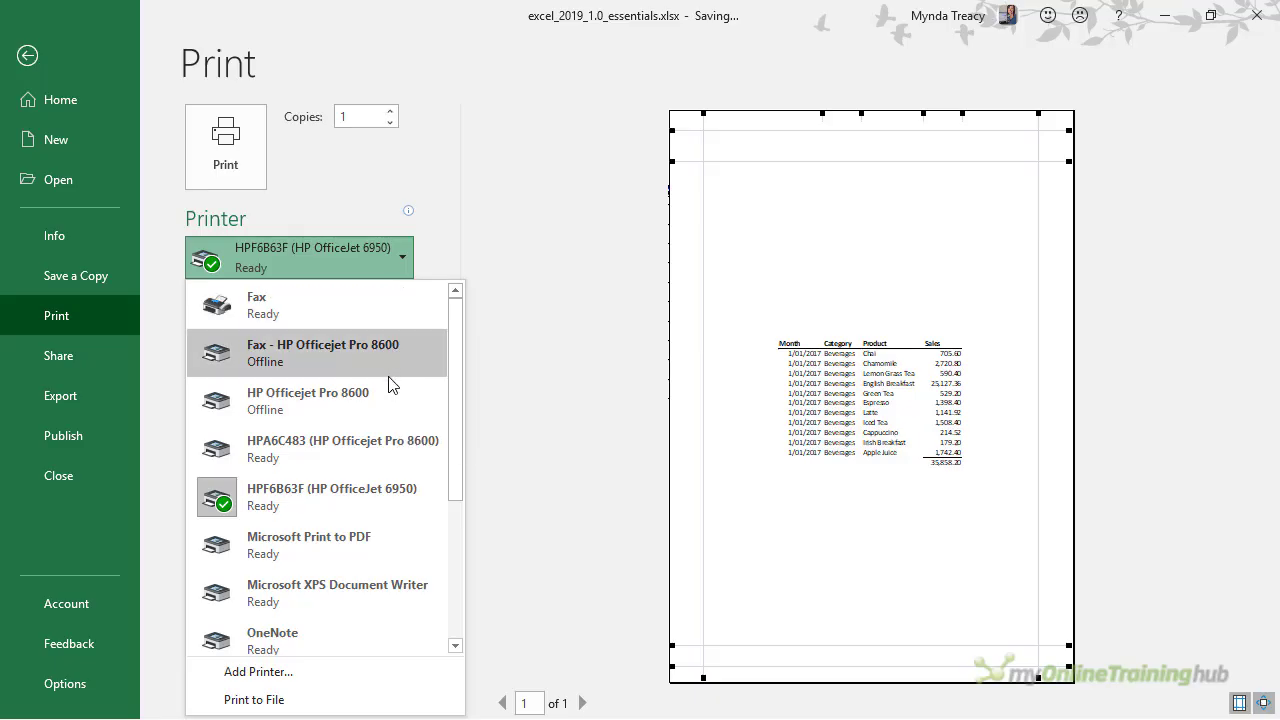
pyautogui.scroll(-3, 389, 395)
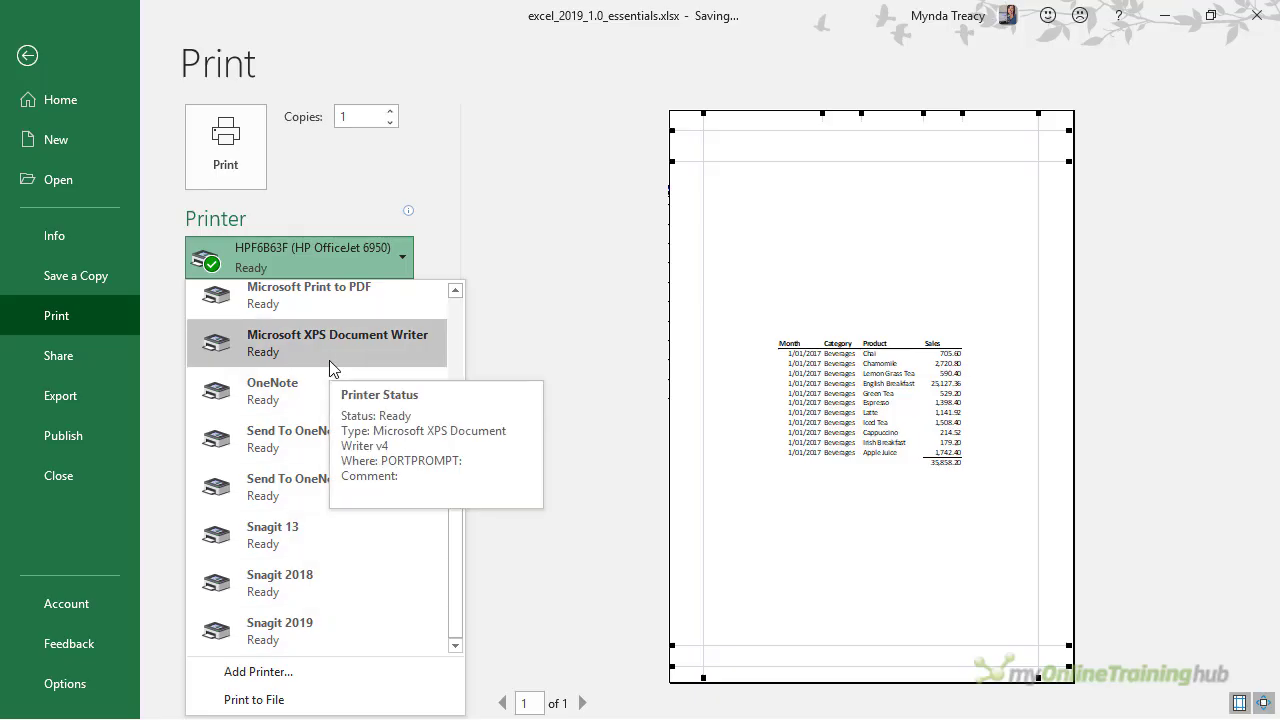
pyautogui.scroll(3, 329, 360)
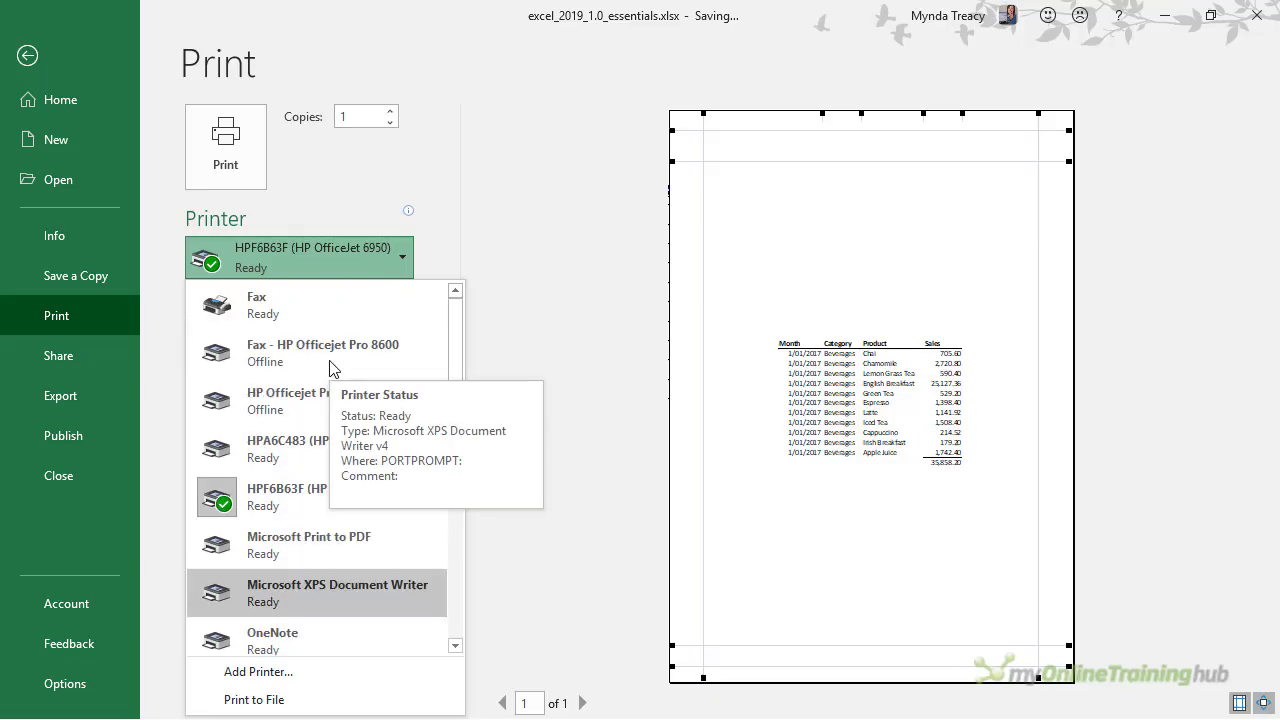
pyautogui.click(400, 254)
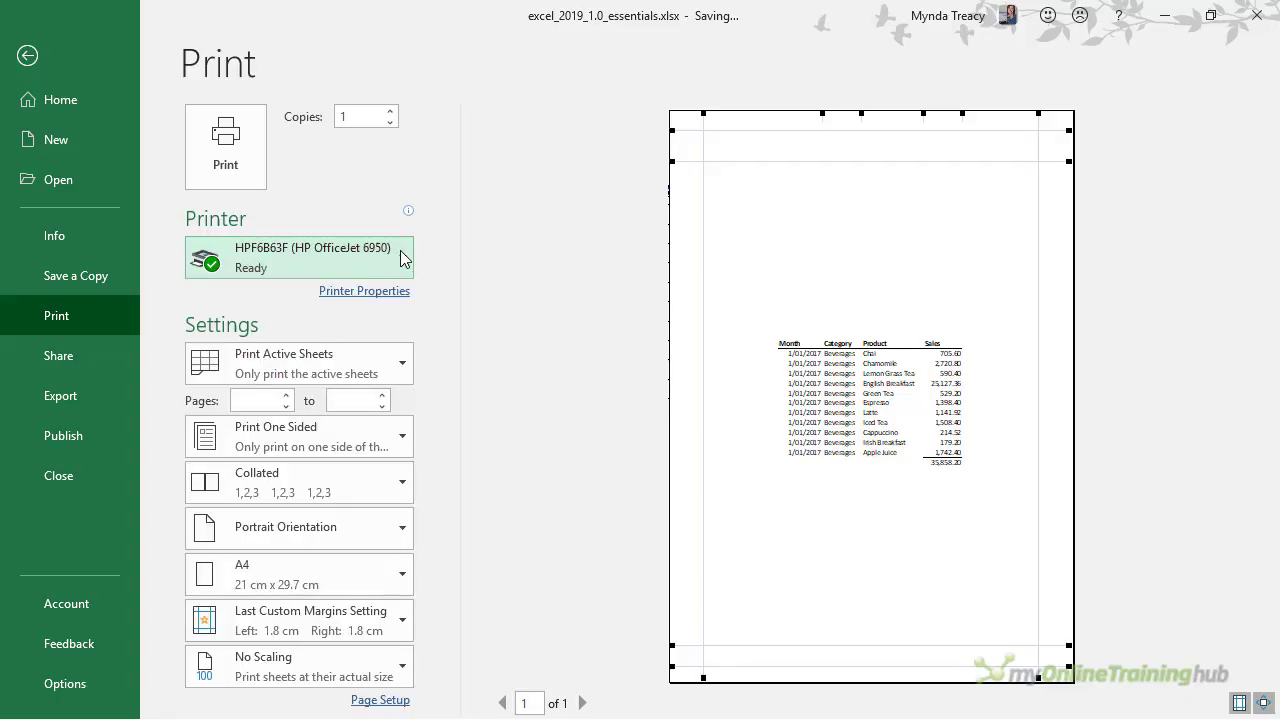
pyautogui.click(364, 293)
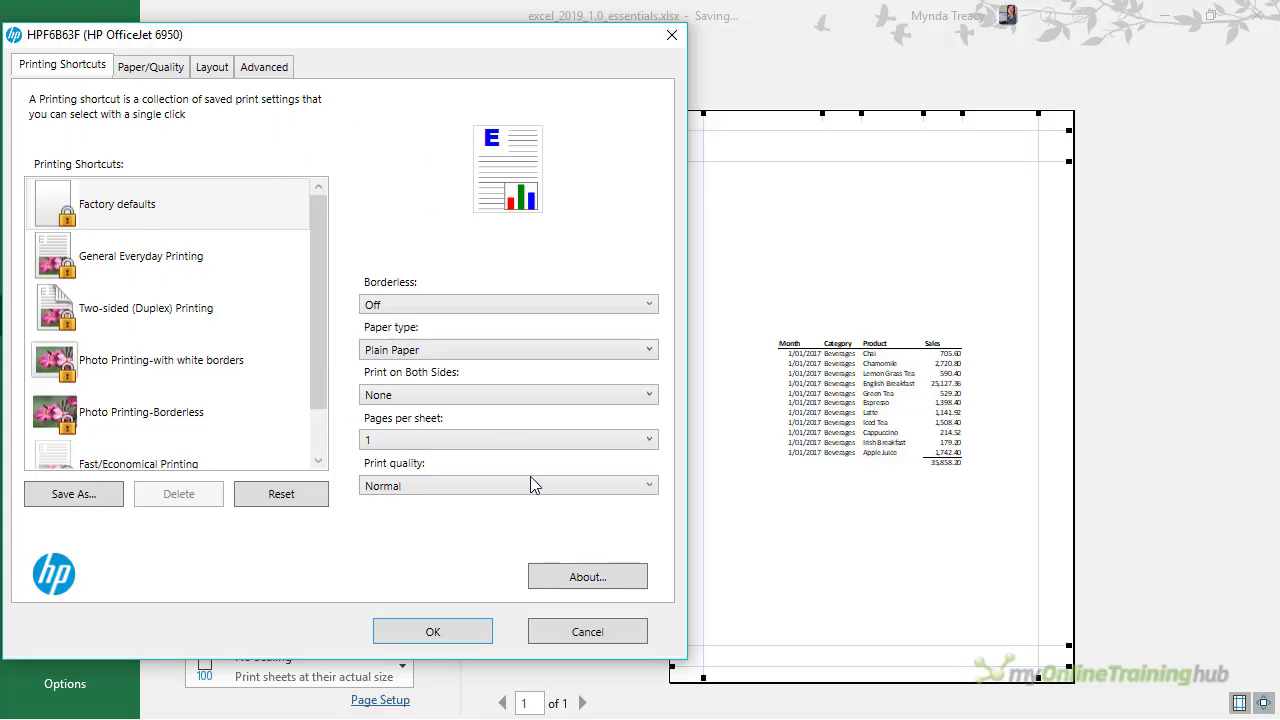
pyautogui.click(585, 632)
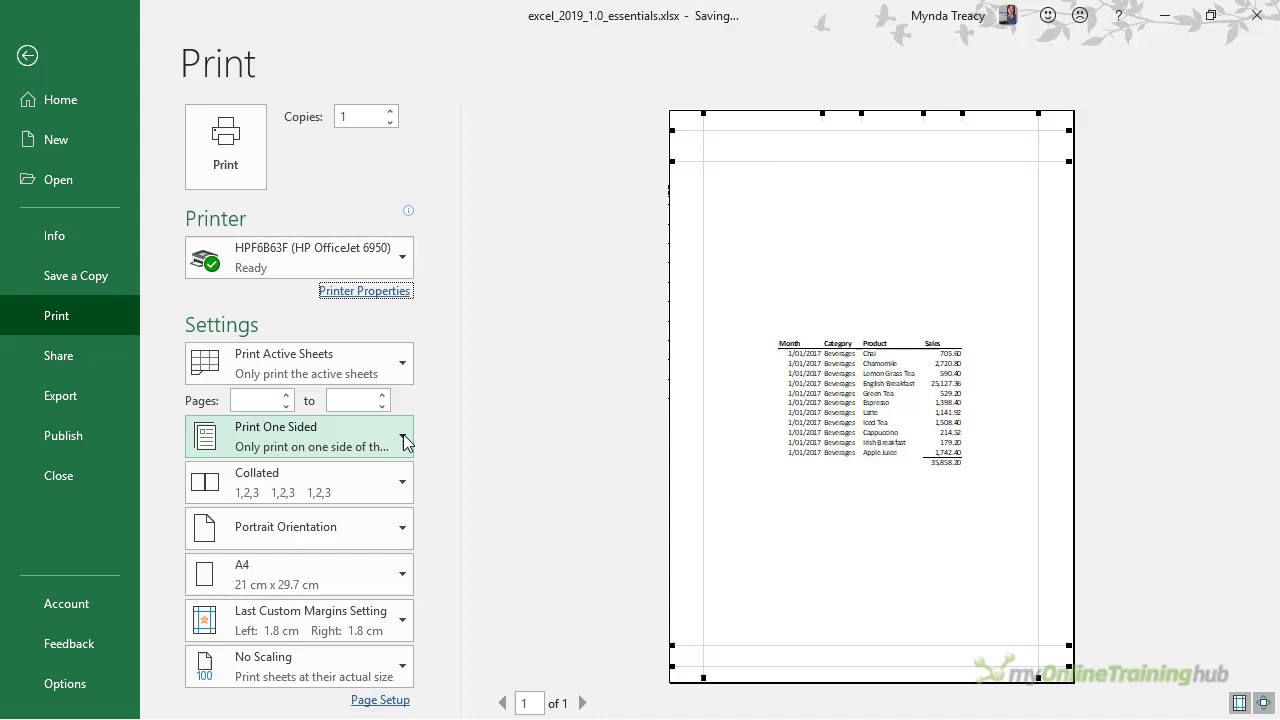
# Review the one-sided and both-sides printing options and the collation options
pyautogui.click(405, 439)
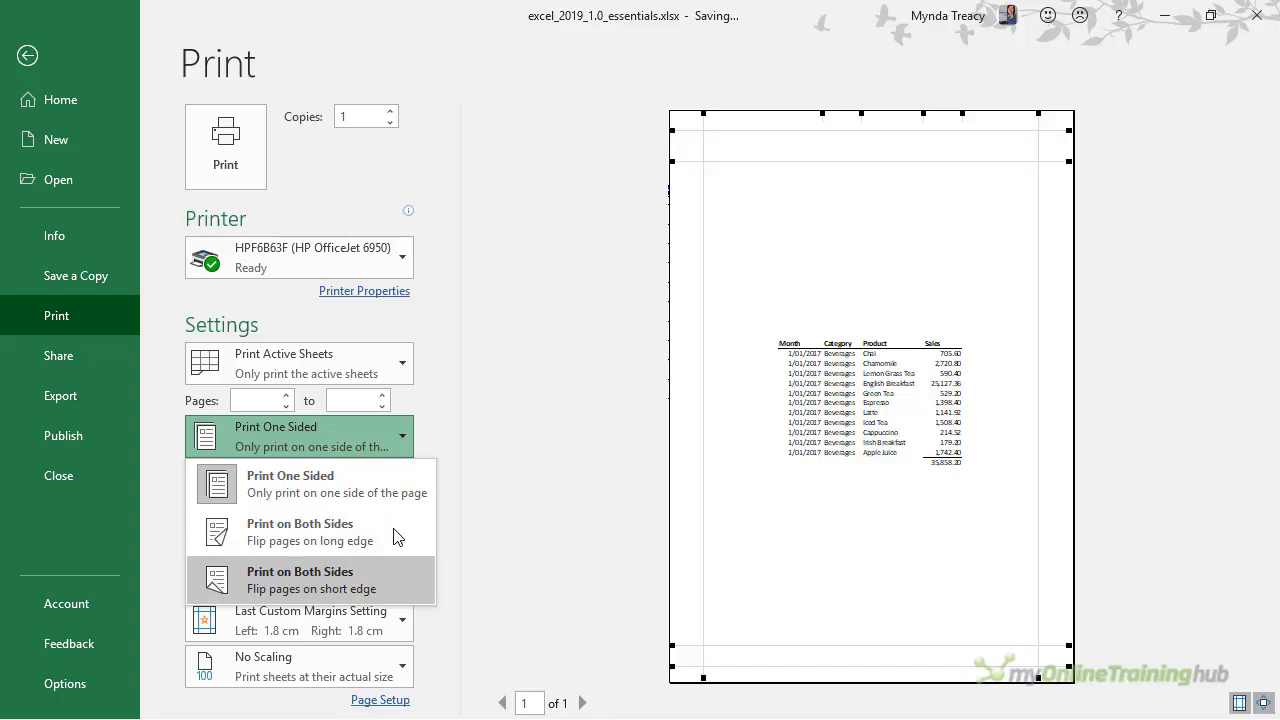
pyautogui.click(409, 431)
pyautogui.click(398, 480)
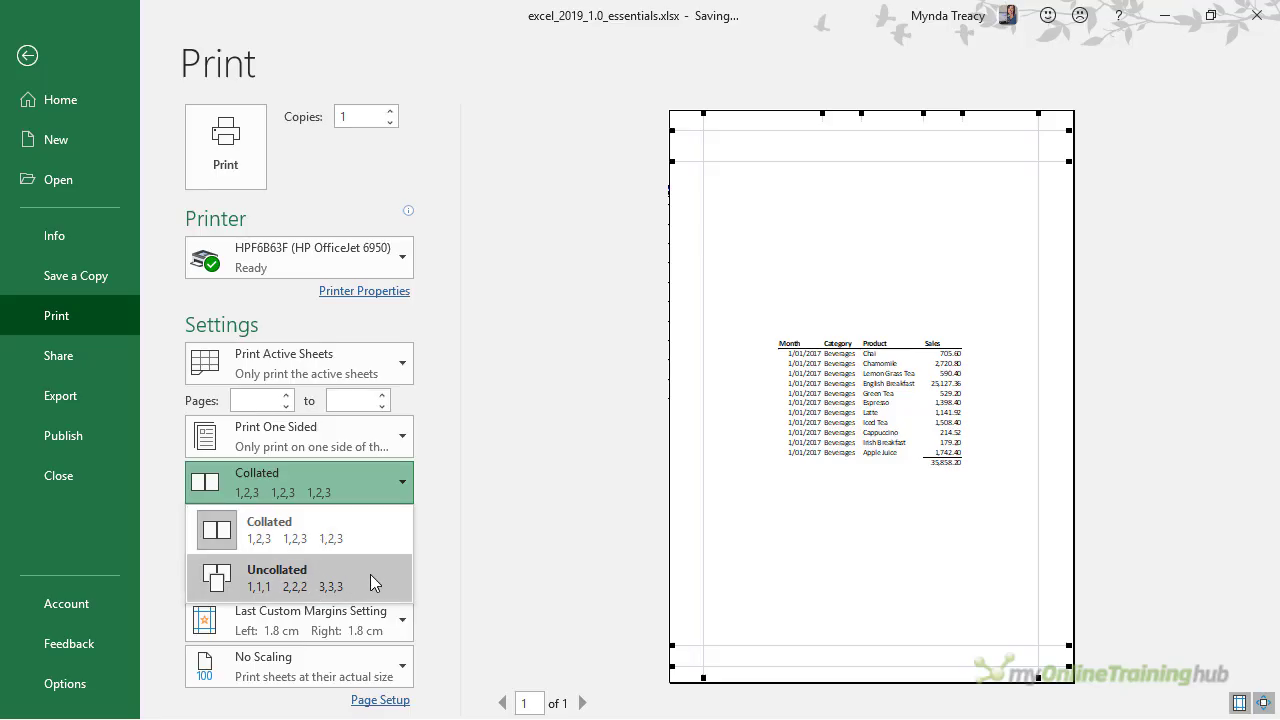
pyautogui.click(404, 476)
# Set the page orientation of the printout to landscape
pyautogui.click(404, 533)
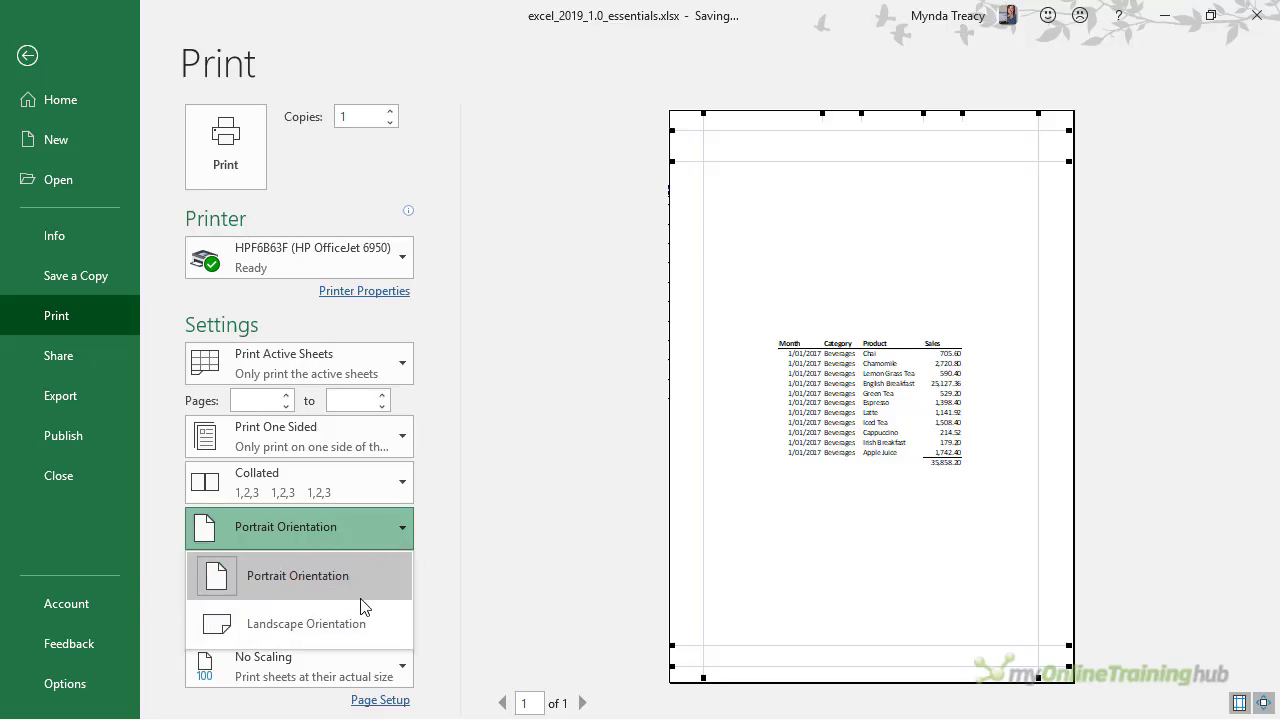
pyautogui.press('Escape')
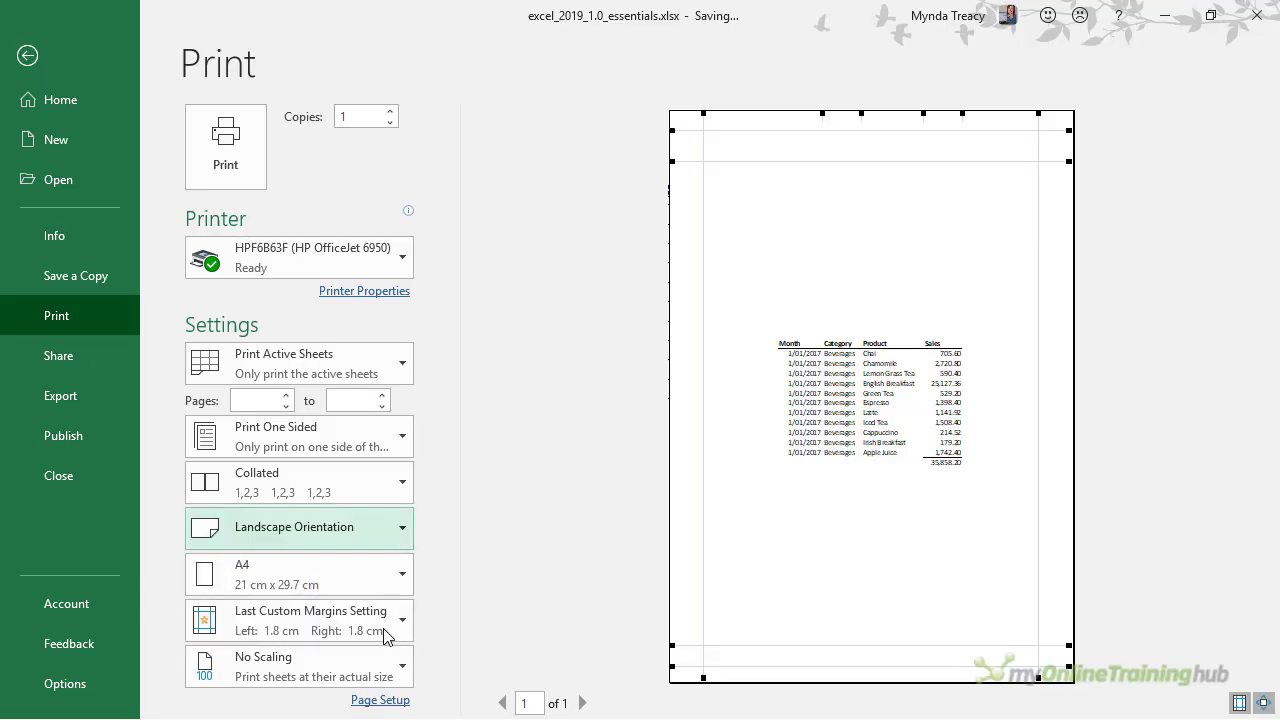
# Review the available paper sizes for the printout, keeping A4
pyautogui.click(371, 568)
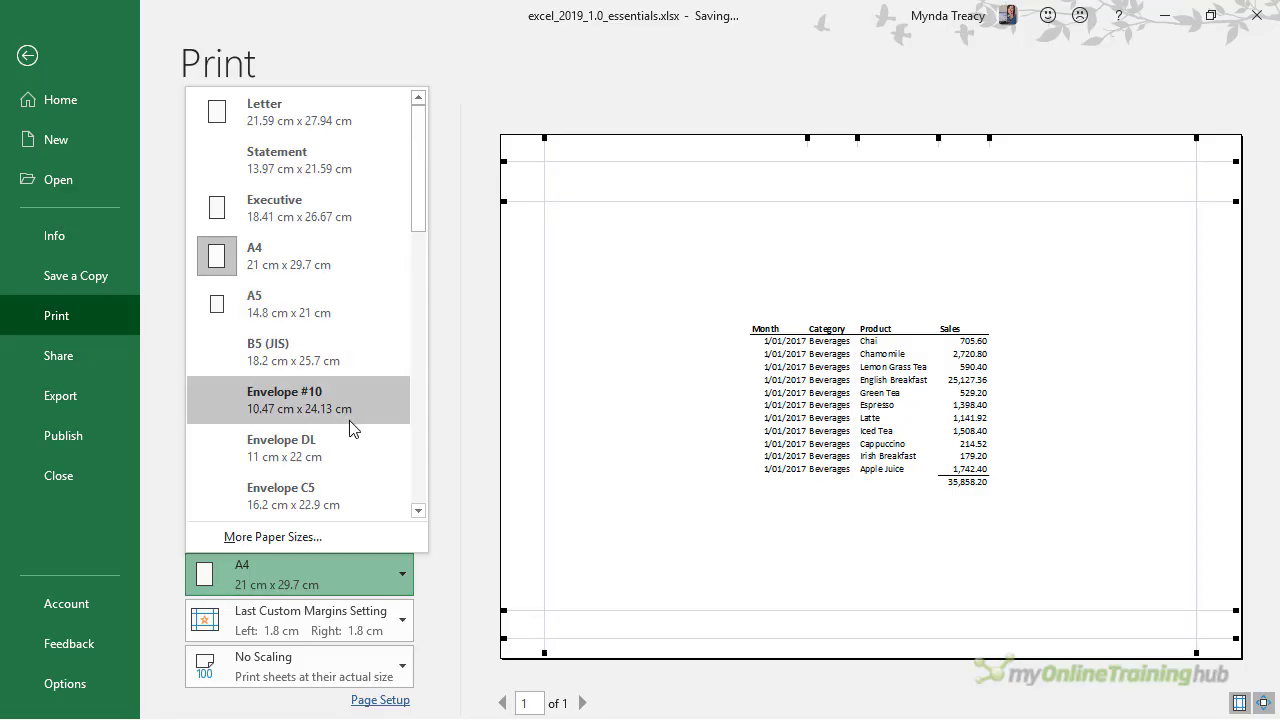
pyautogui.scroll(-7, 350, 428)
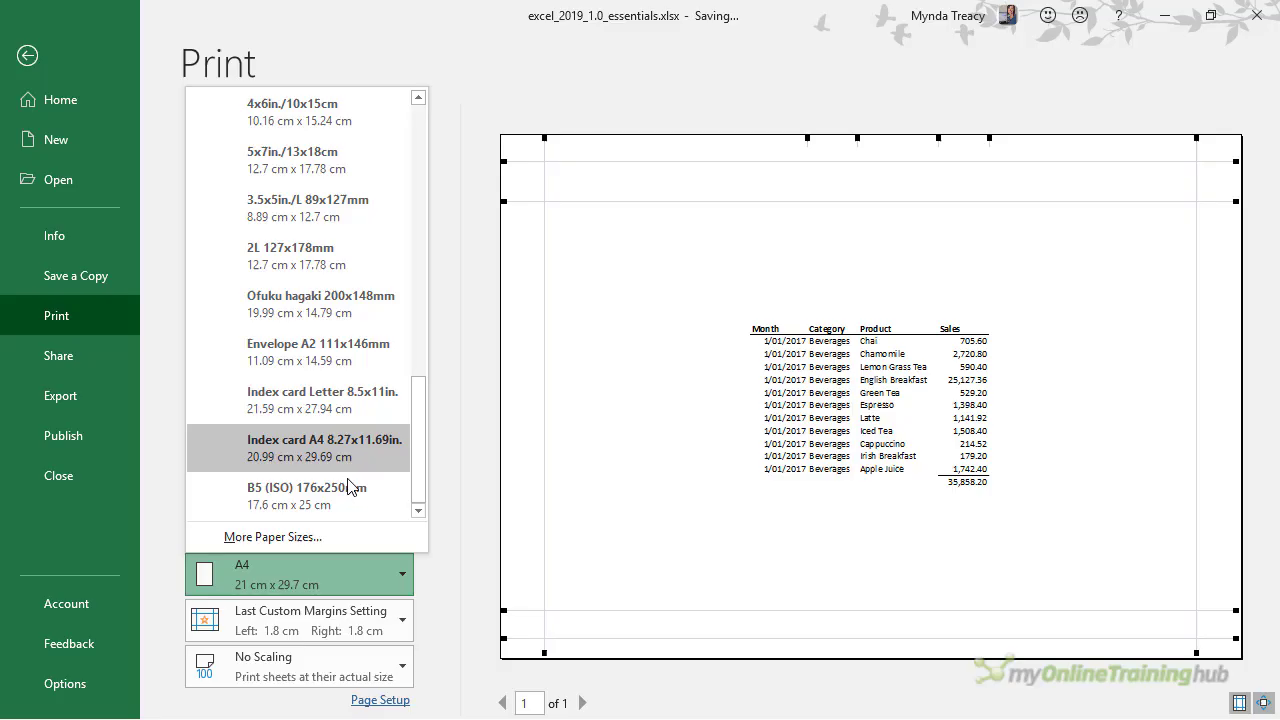
pyautogui.scroll(7, 300, 490)
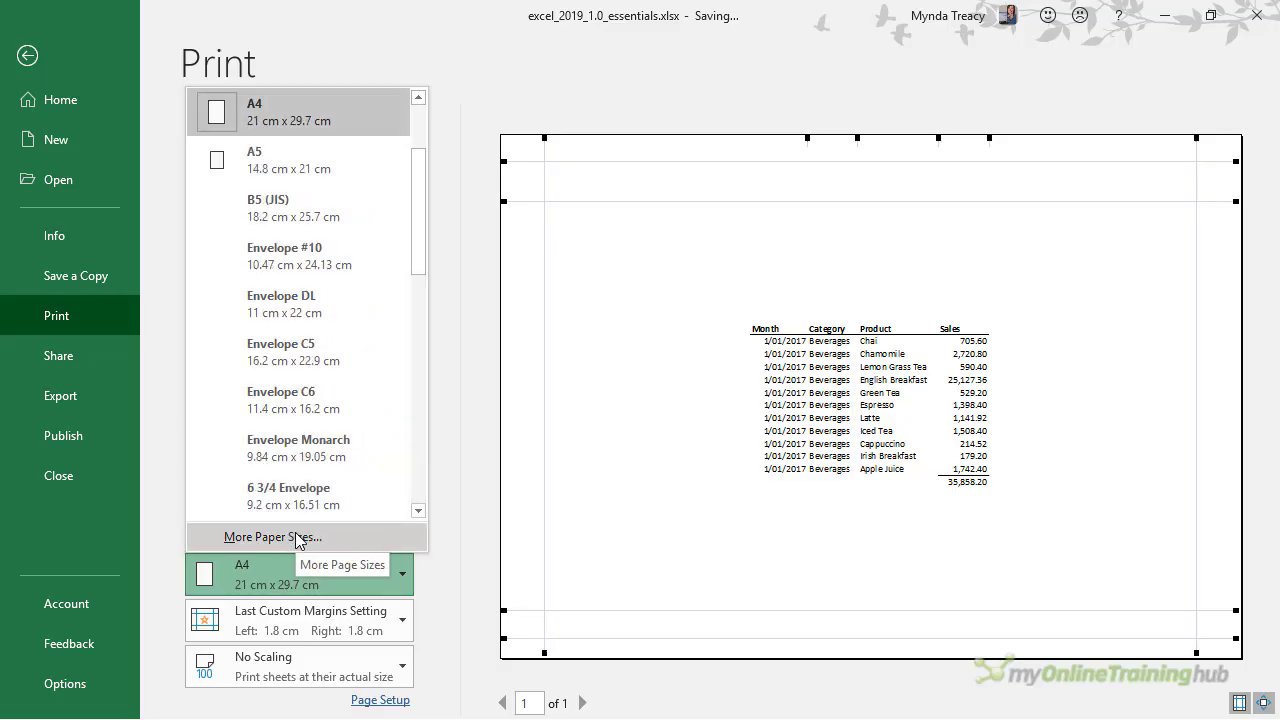
pyautogui.click(398, 578)
# Review the print scaling choices and the custom scaling options without changing them
pyautogui.click(366, 673)
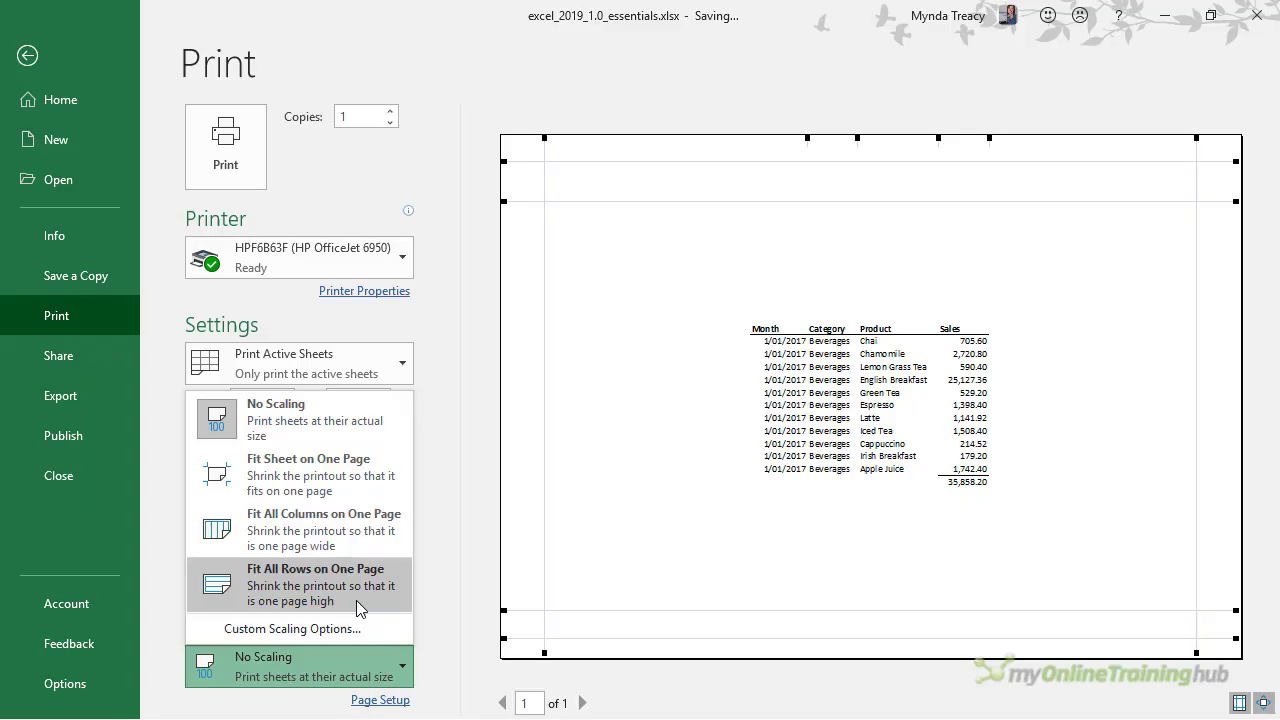
pyautogui.click(377, 628)
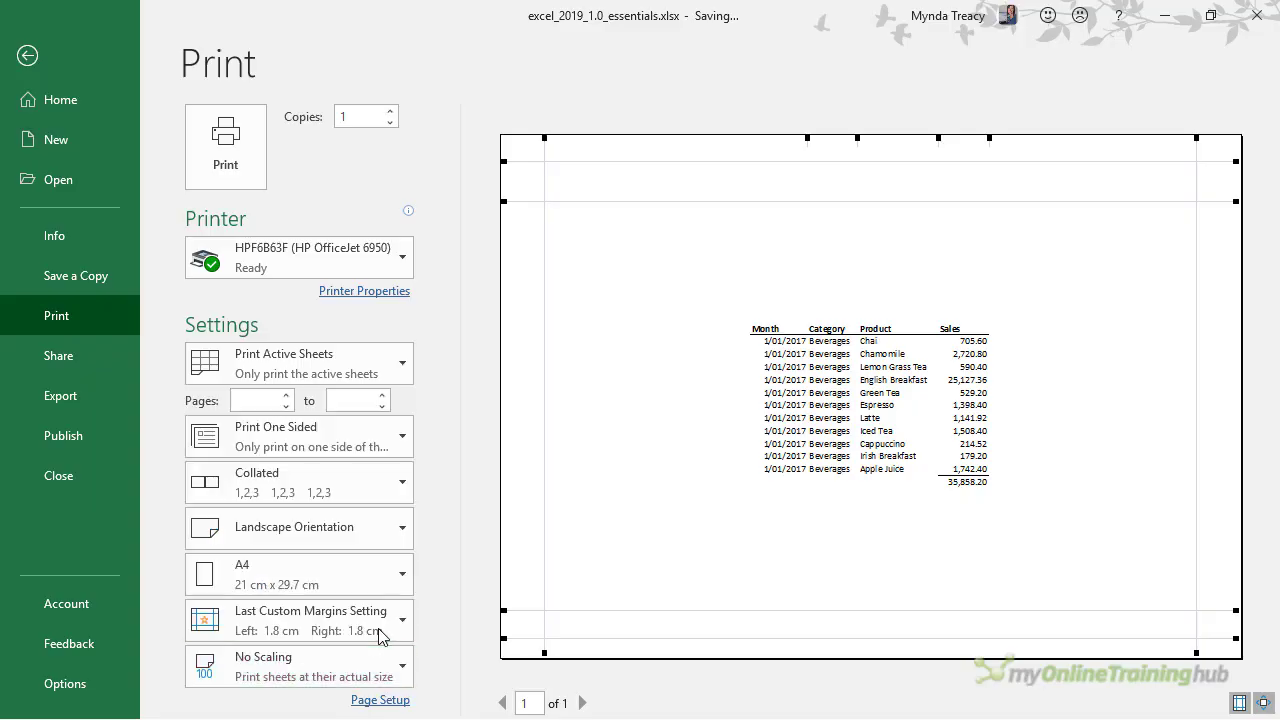
pyautogui.doubleClick(513, 298)
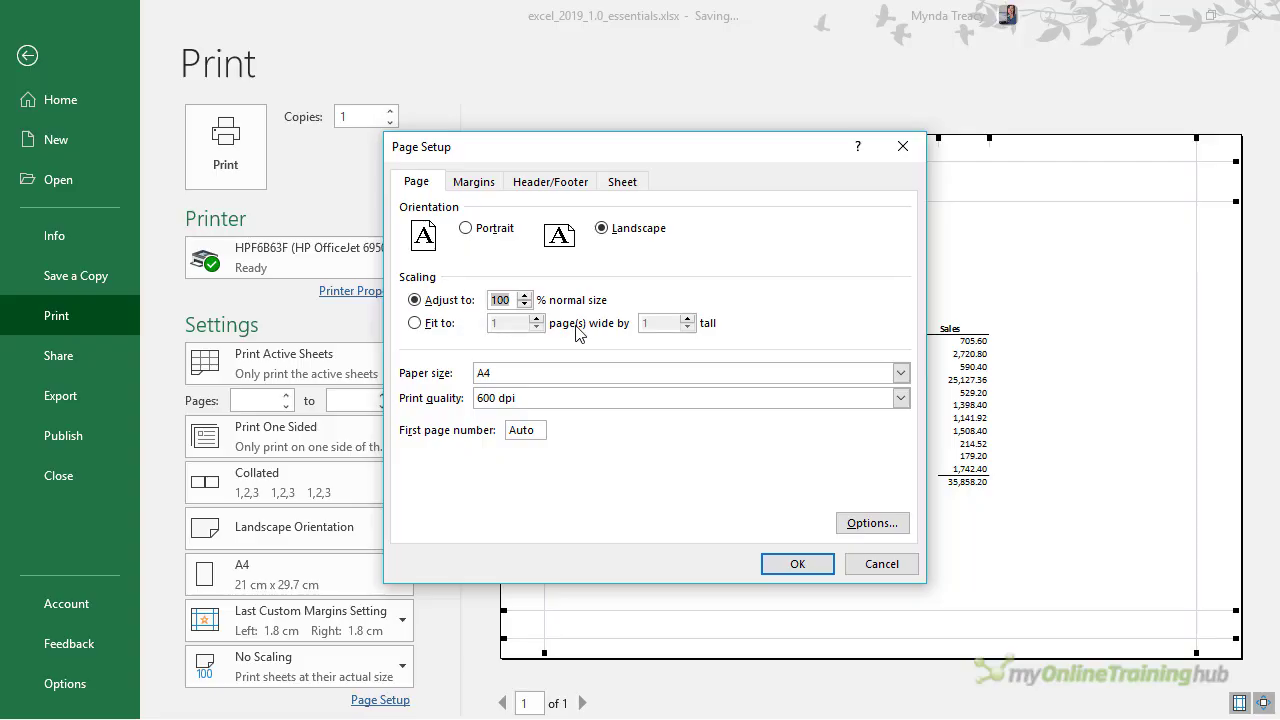
pyautogui.click(881, 564)
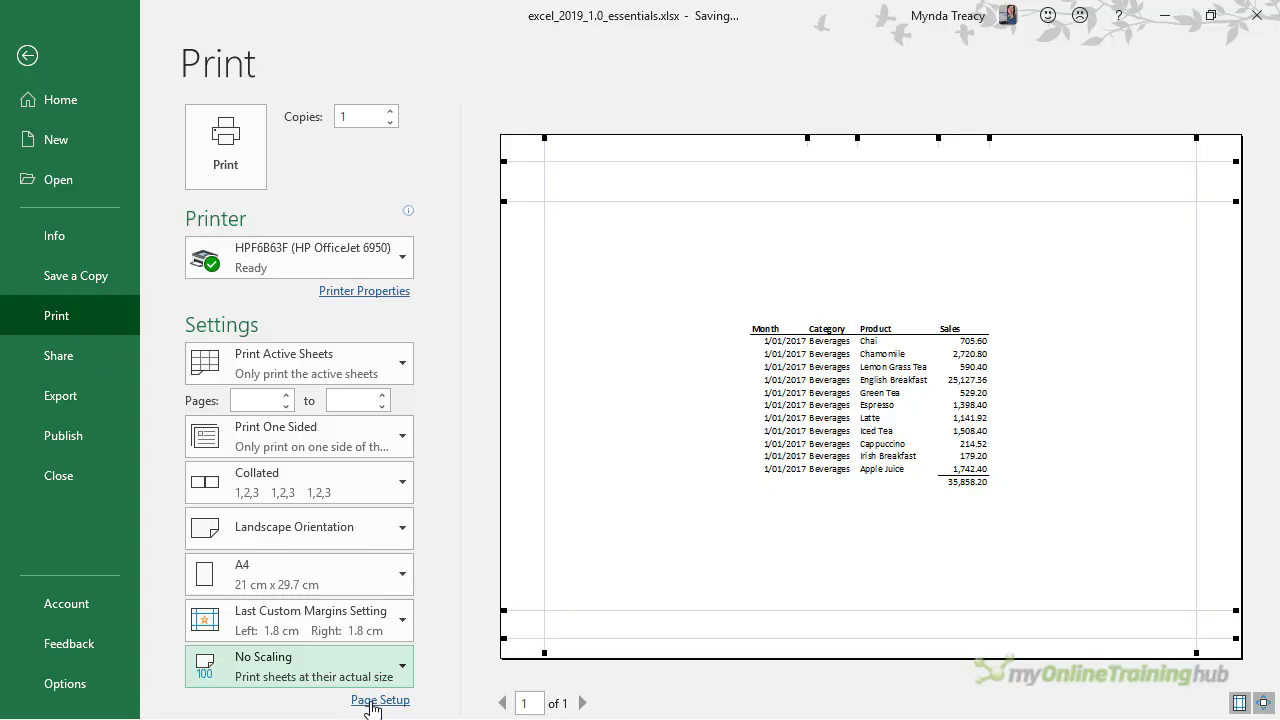
# Review the preset headers and footers offered in the page setup, leaving both at none
pyautogui.click(378, 700)
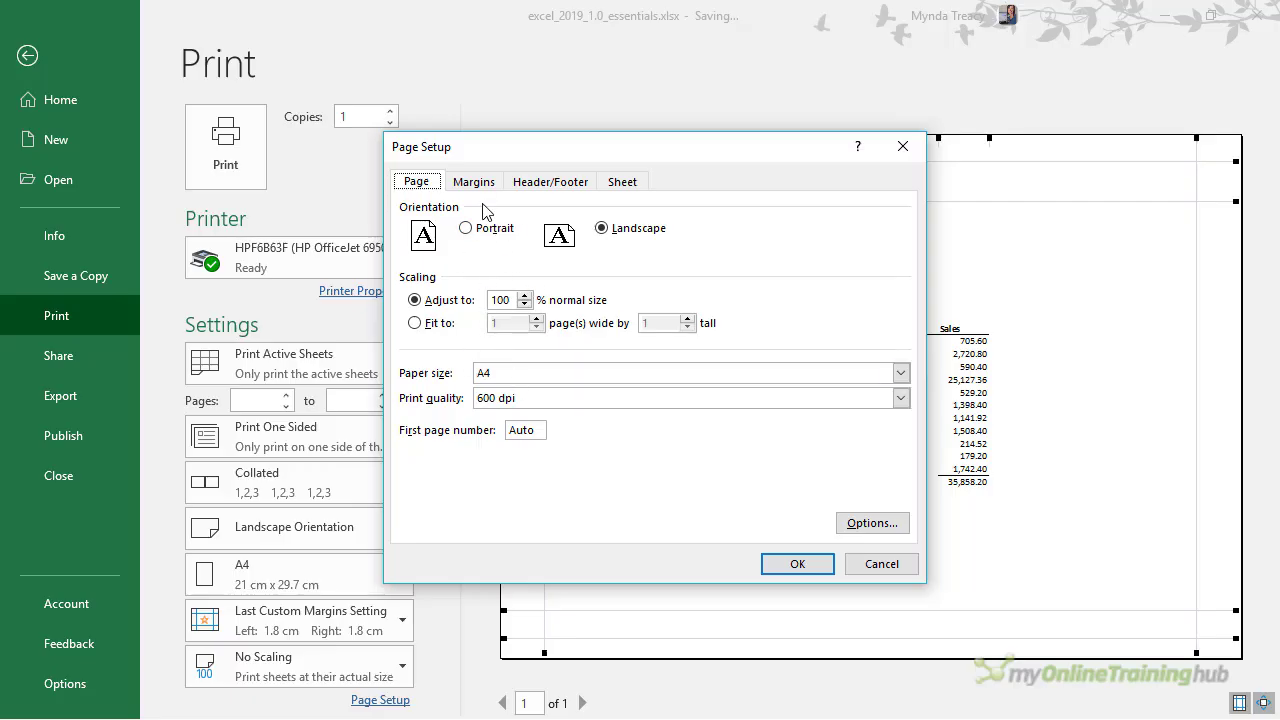
pyautogui.click(535, 184)
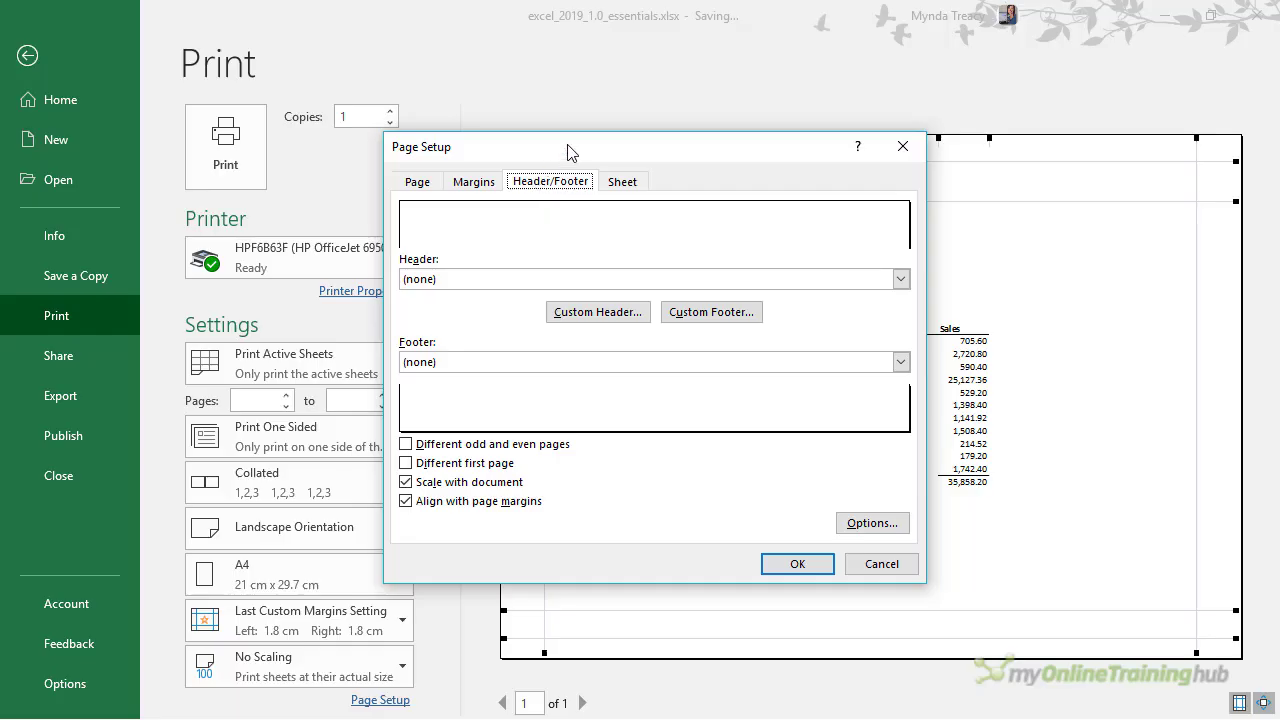
pyautogui.moveTo(567, 150); pyautogui.dragTo(500, 233)
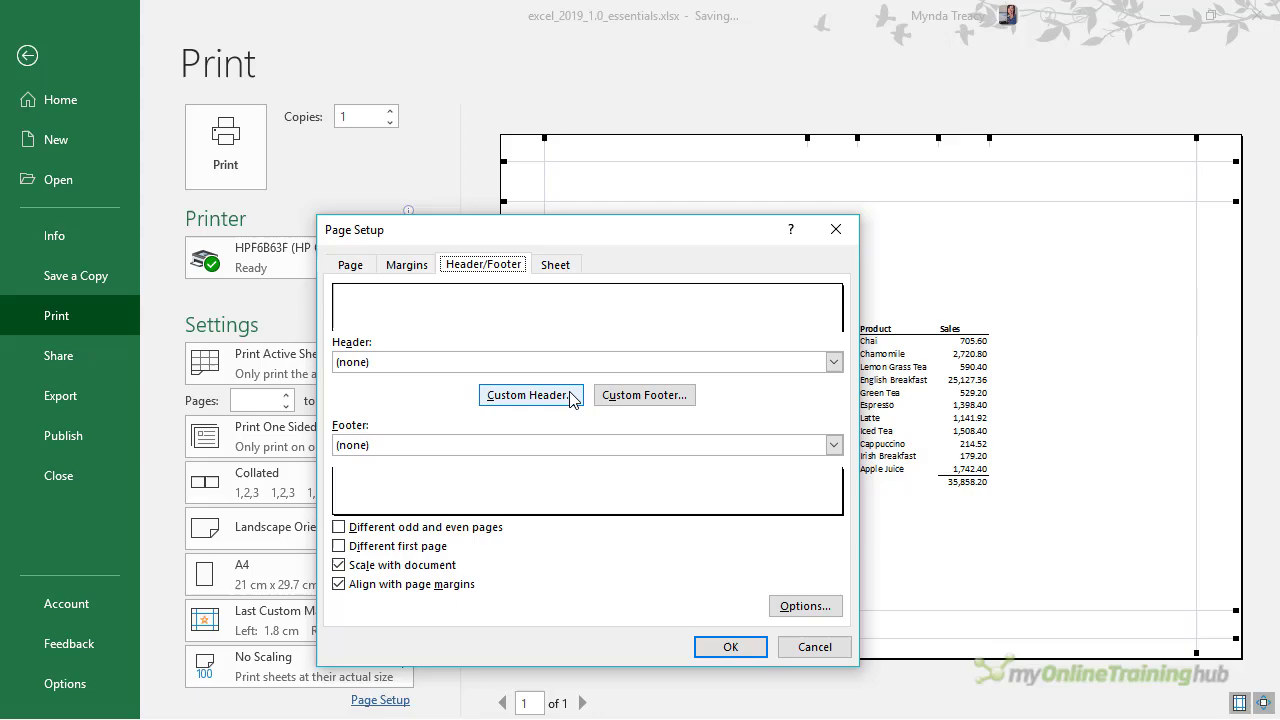
pyautogui.click(833, 362)
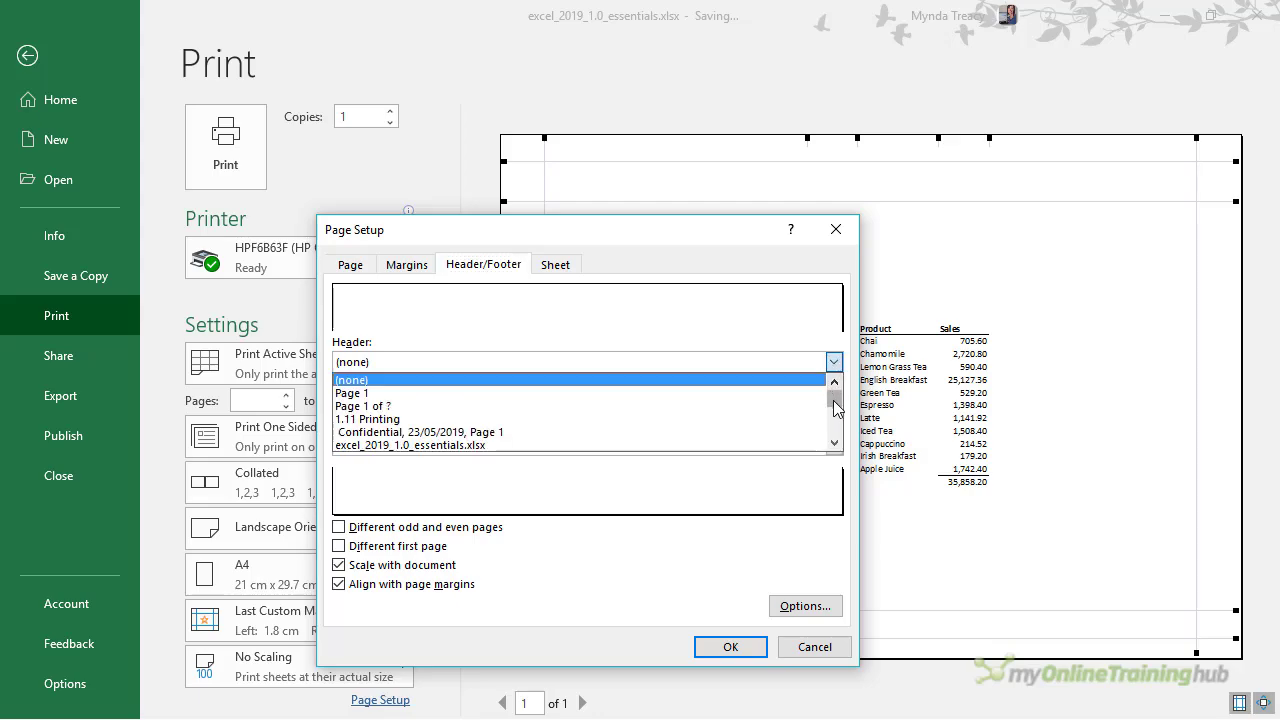
pyautogui.scroll(-3, 833, 400)
pyautogui.click(833, 362)
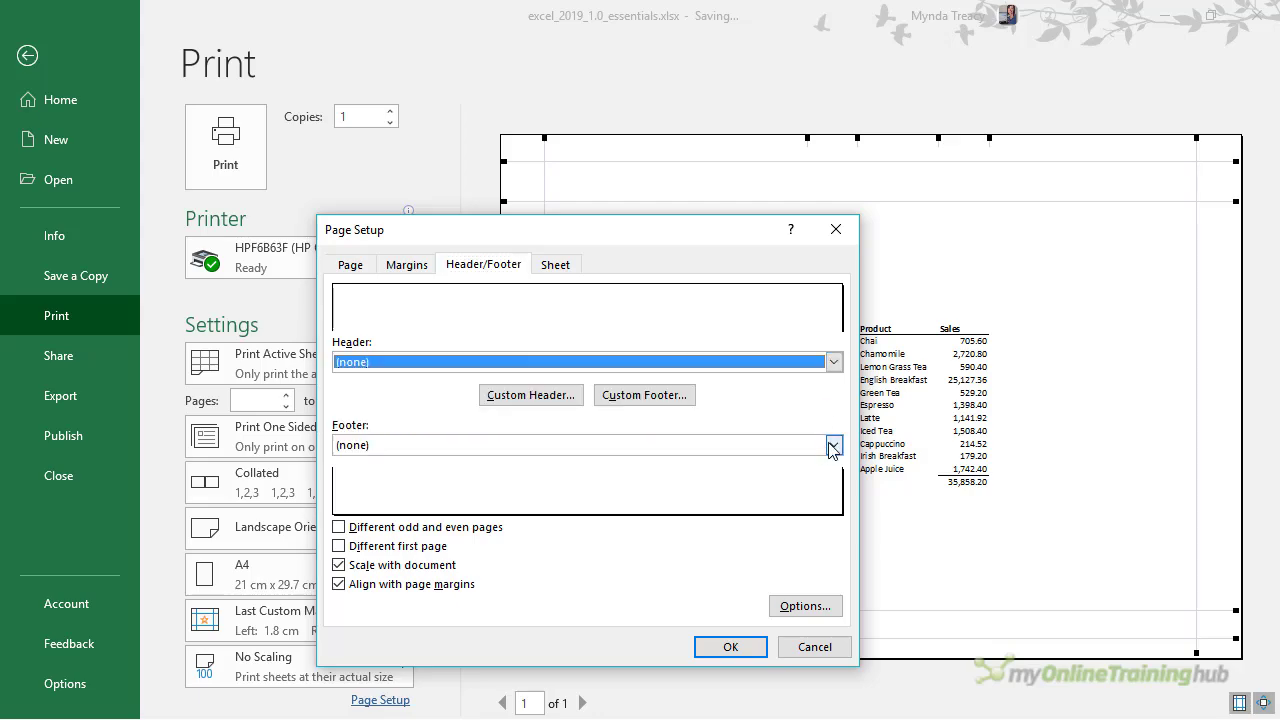
pyautogui.click(833, 445)
pyautogui.scroll(-1, 835, 490)
pyautogui.scroll(-2, 834, 490)
pyautogui.scroll(4, 834, 490)
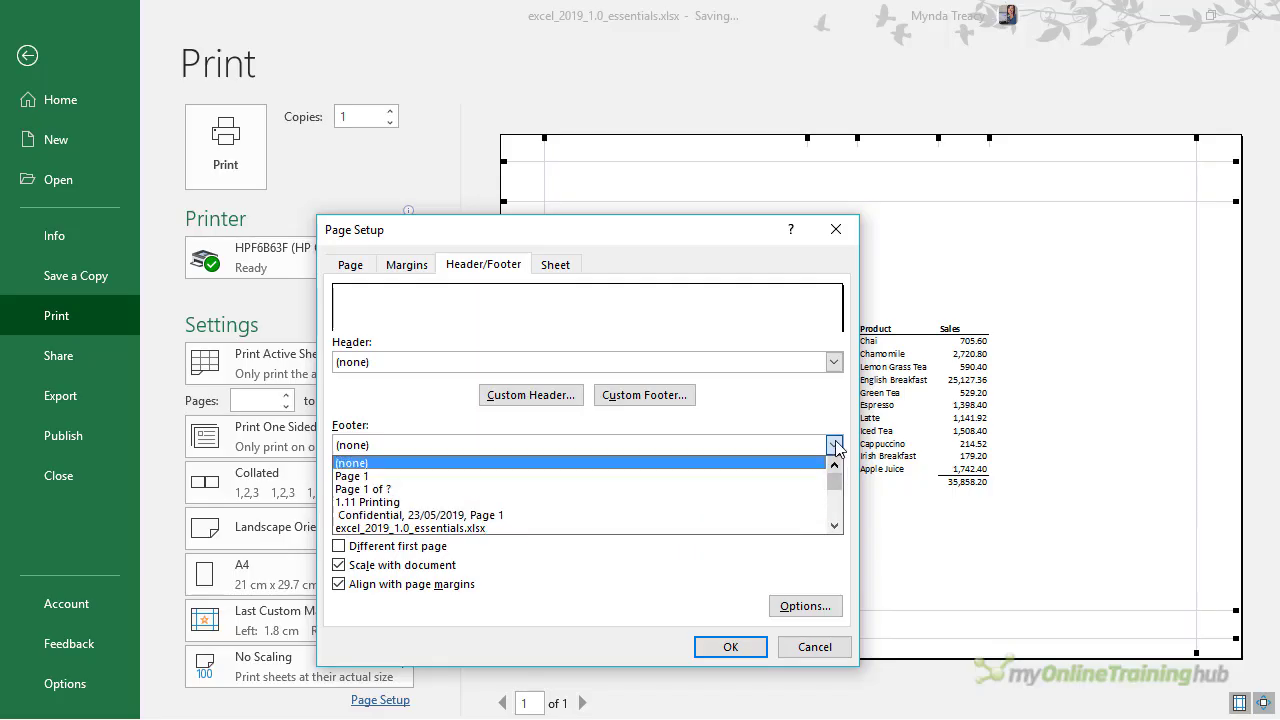
pyautogui.click(833, 445)
# Create and apply a custom header with the page number in the left section, the date in the center and the file name in the right
pyautogui.click(563, 394)
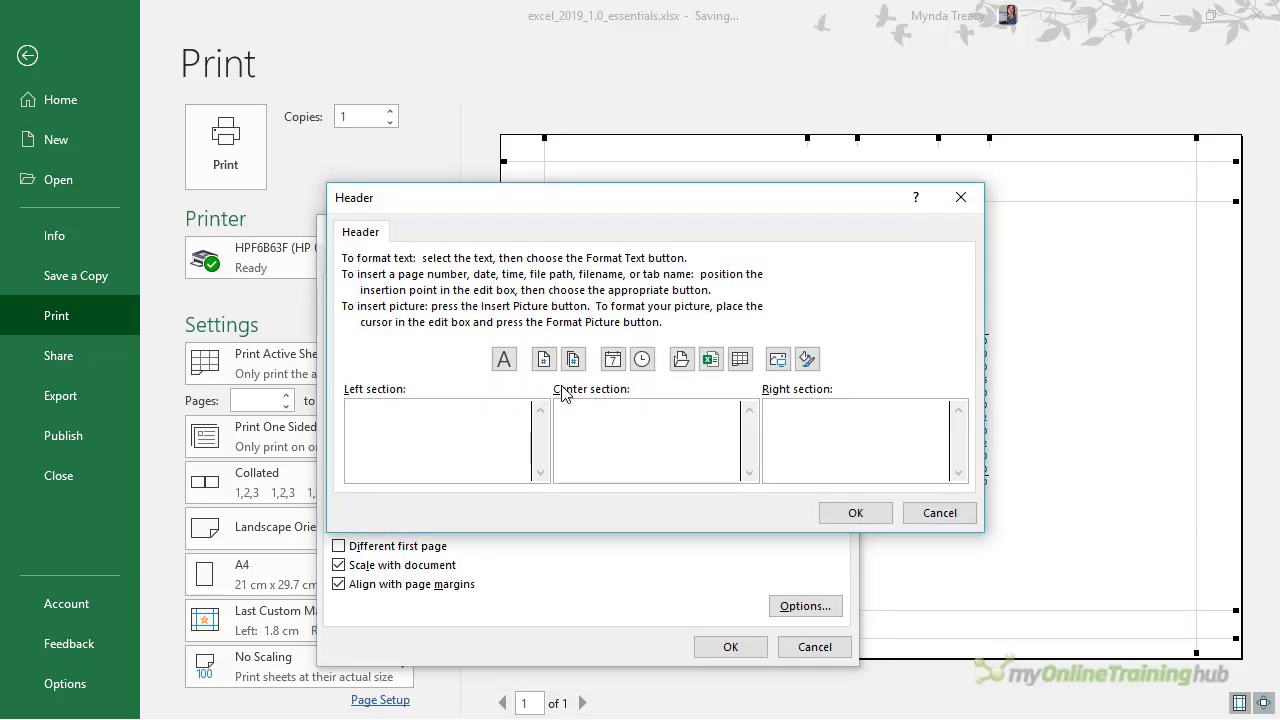
pyautogui.click(604, 417)
pyautogui.click(504, 360)
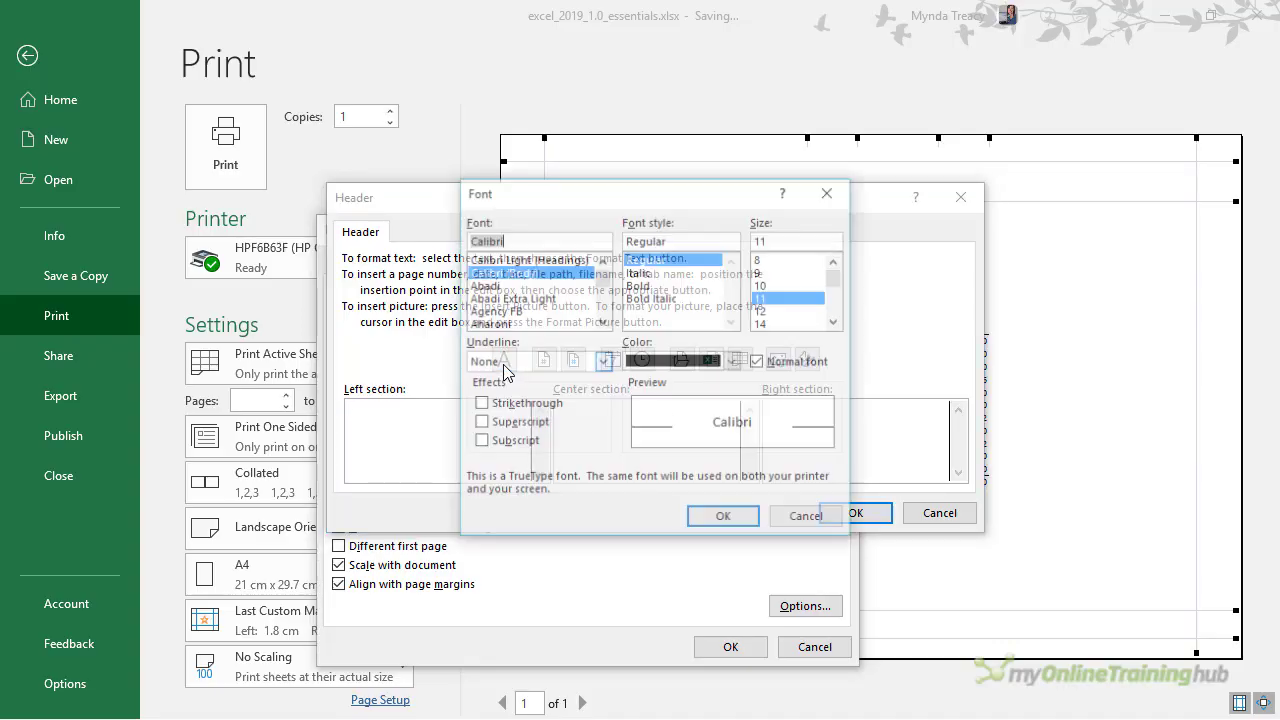
pyautogui.click(790, 519)
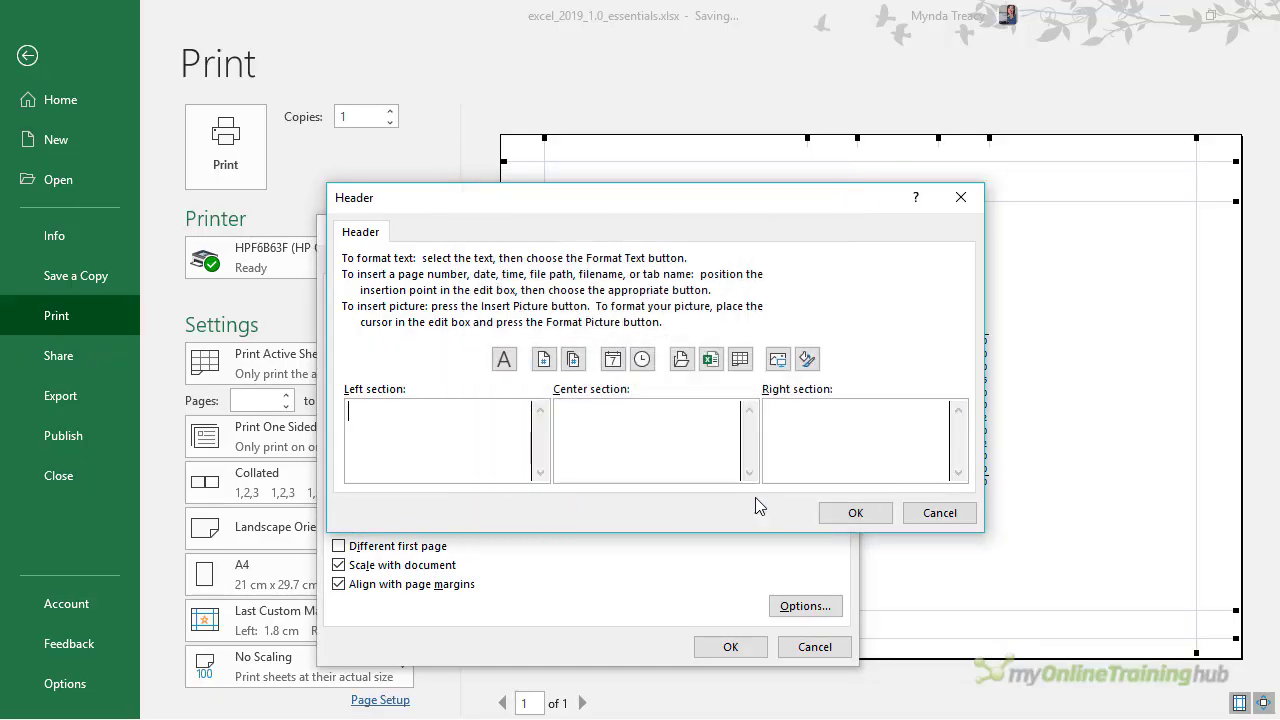
pyautogui.click(543, 360)
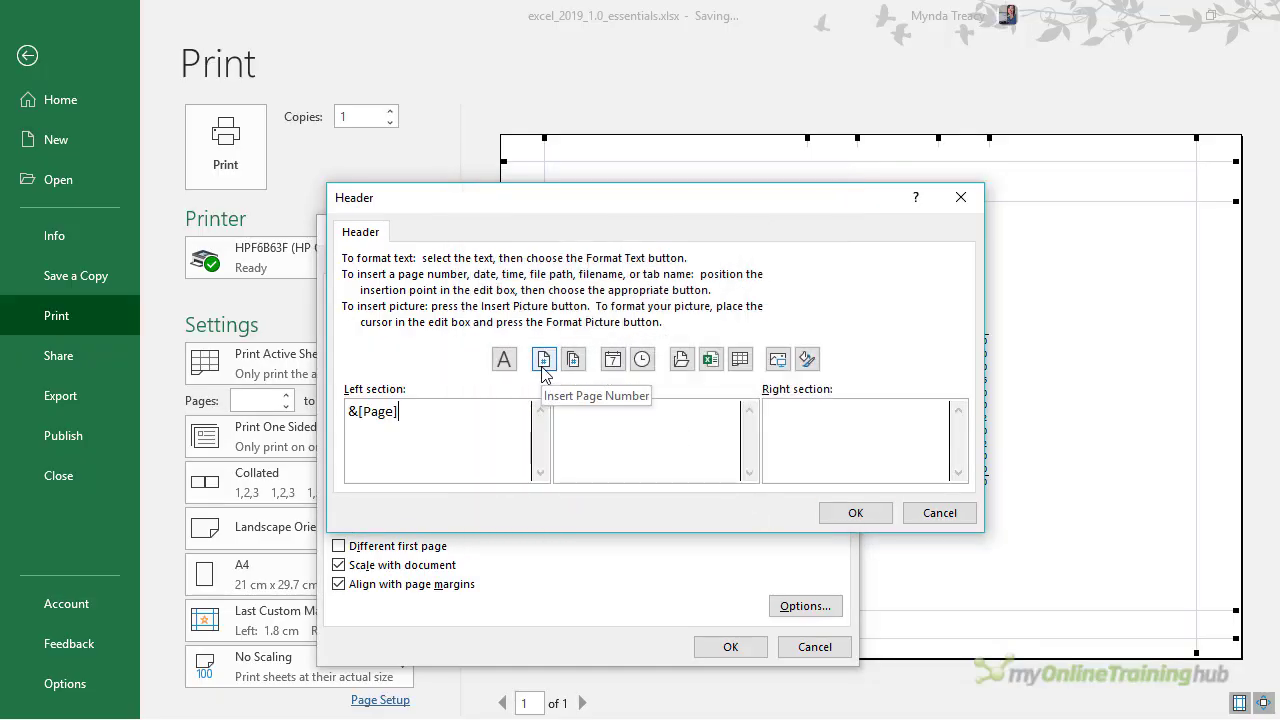
pyautogui.click(612, 417)
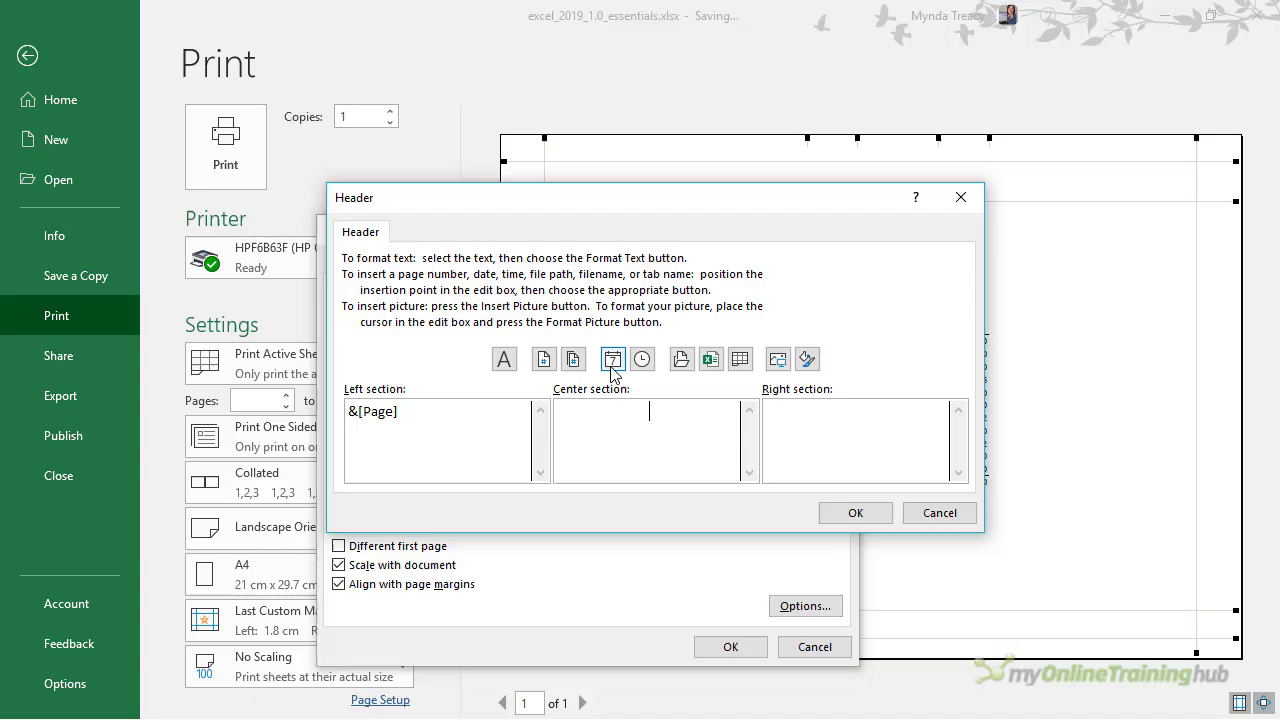
pyautogui.click(613, 360)
pyautogui.click(711, 360)
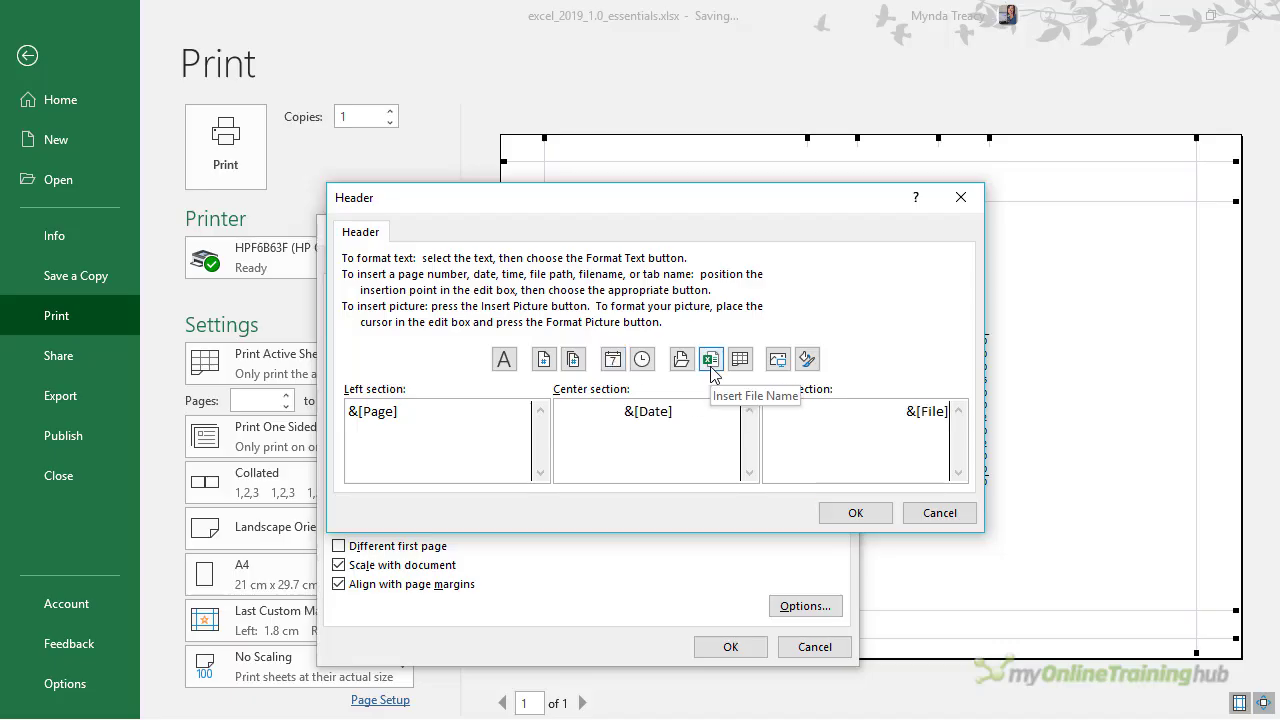
pyautogui.click(864, 513)
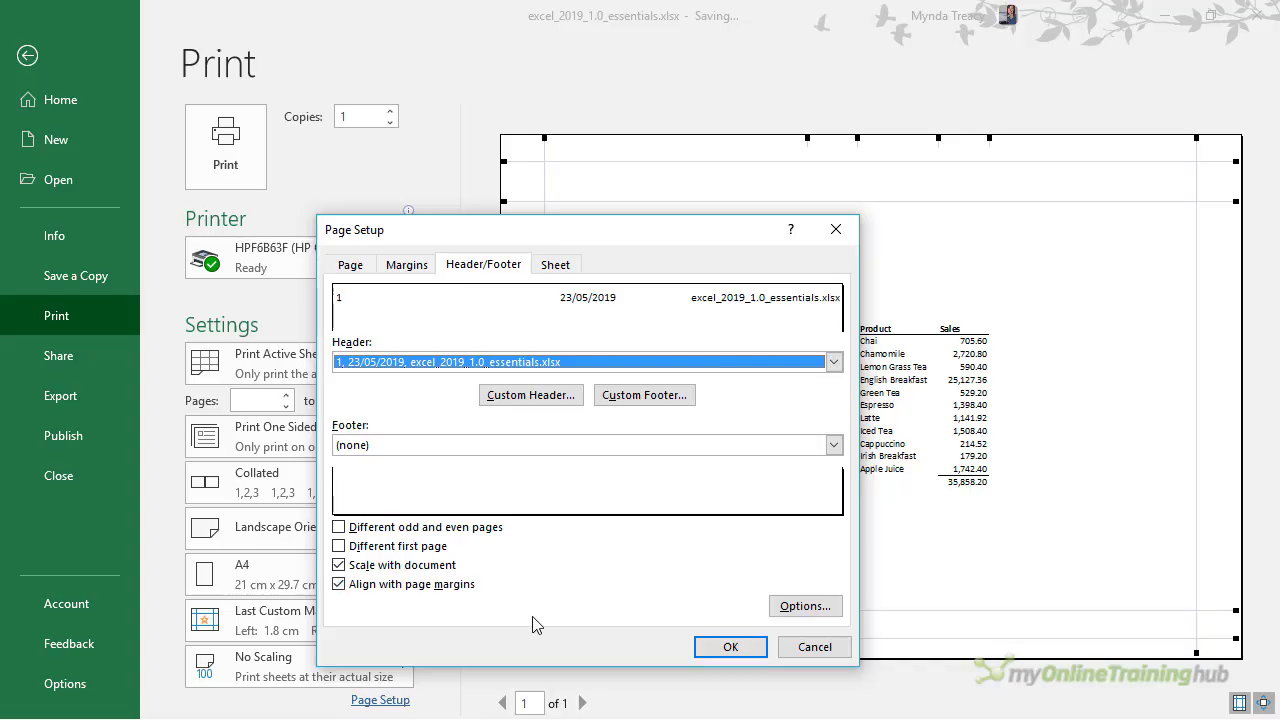
pyautogui.click(731, 647)
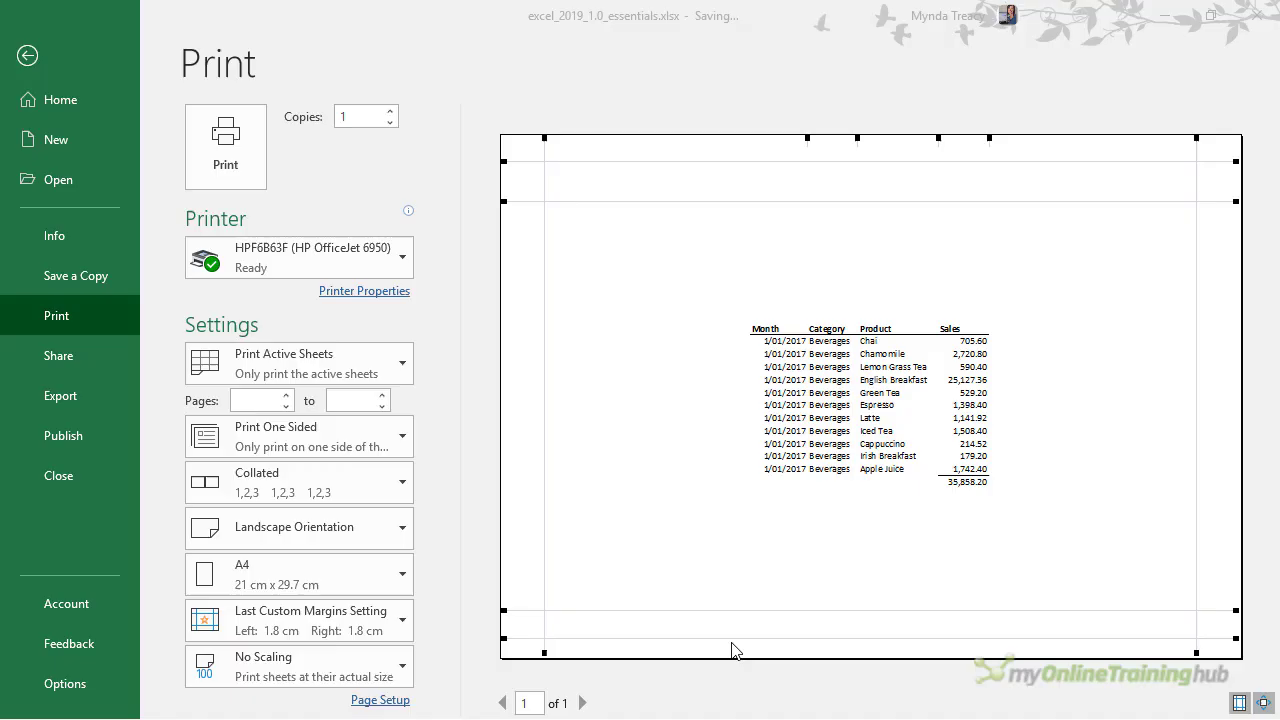
pyautogui.click(573, 182)
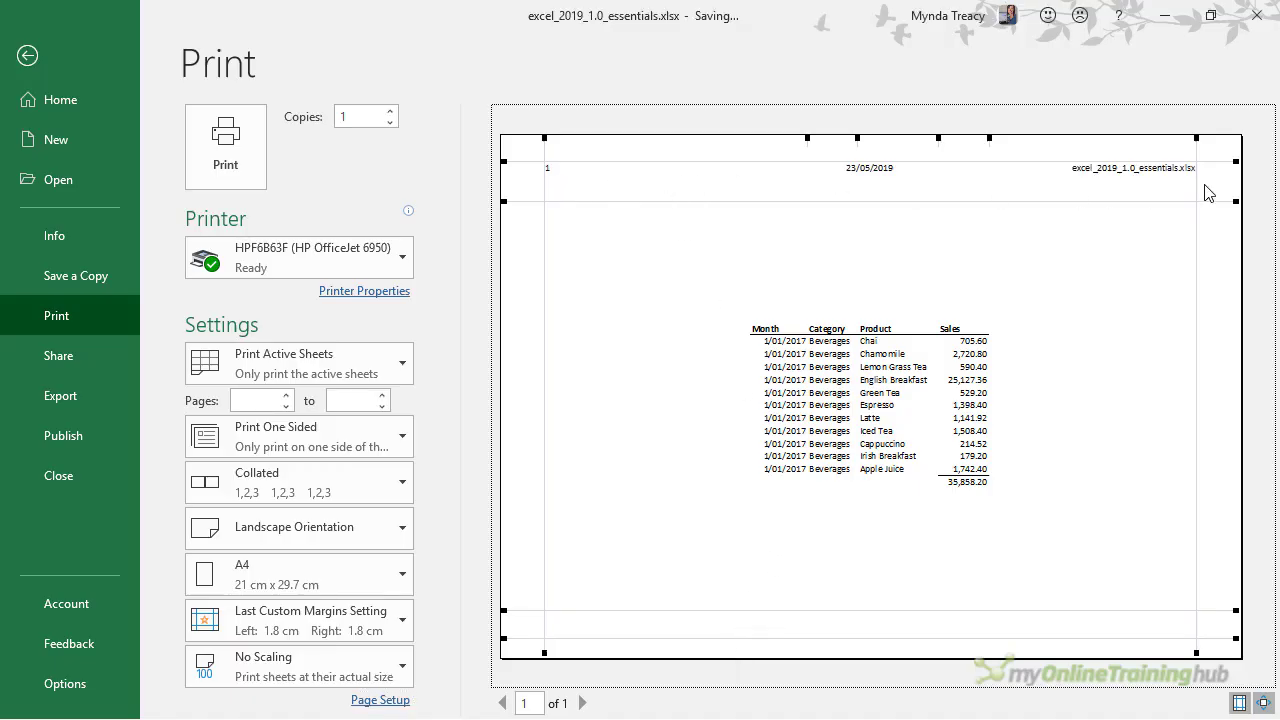
pyautogui.click(446, 472)
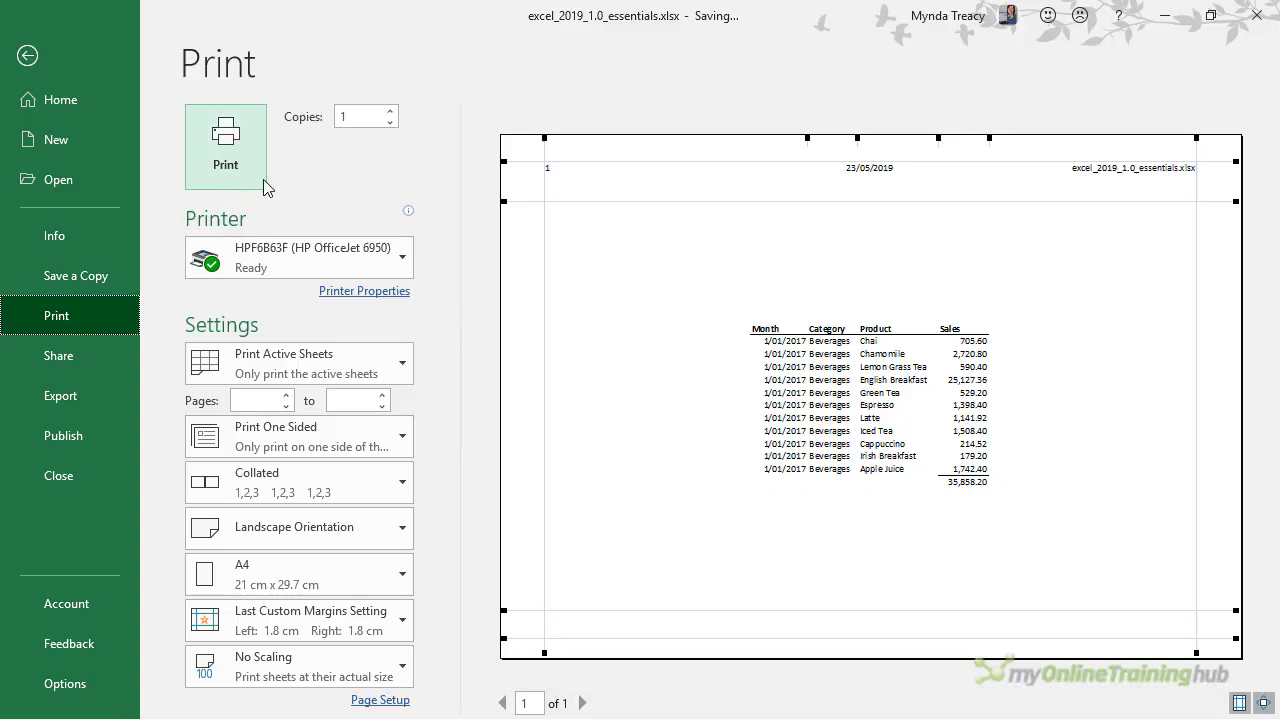
# Return to the worksheet and insert a page break above row 5
pyautogui.click(30, 56)
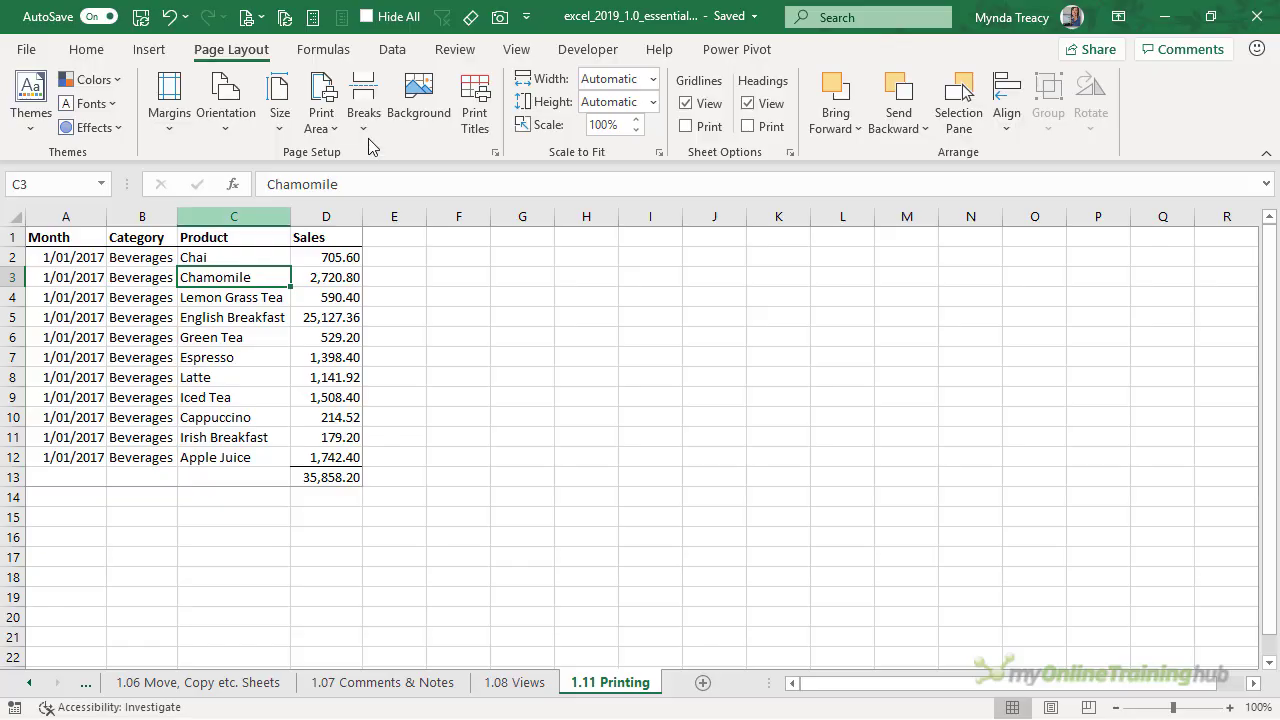
pyautogui.click(13, 297)
pyautogui.click(13, 317)
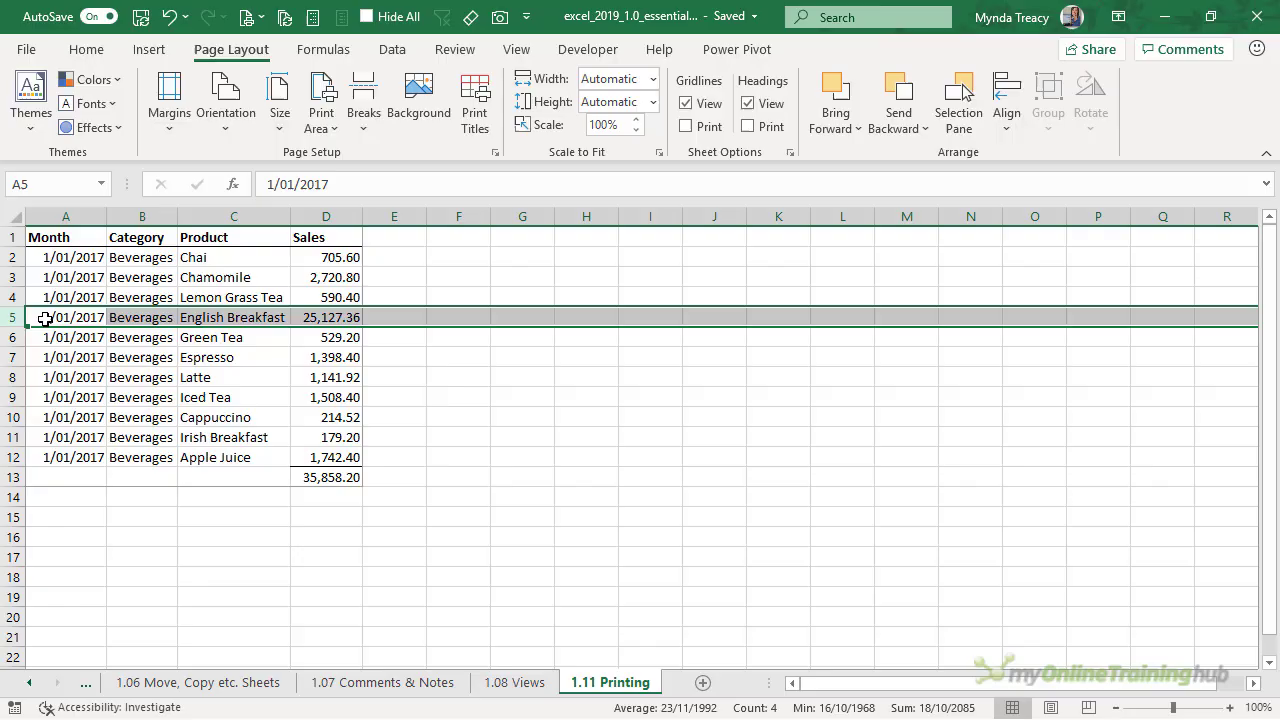
pyautogui.click(364, 112)
pyautogui.click(482, 155)
pyautogui.click(480, 378)
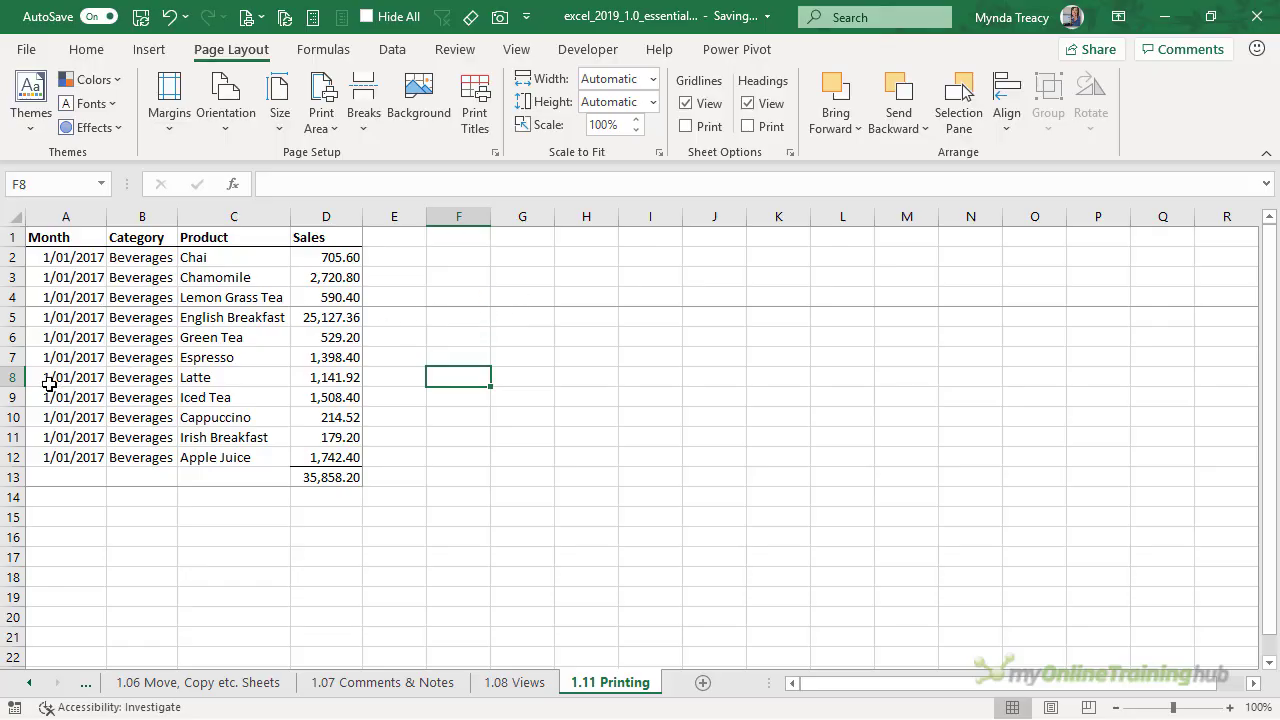
# Insert another page break above row 9, the Iced Tea row
pyautogui.click(20, 397)
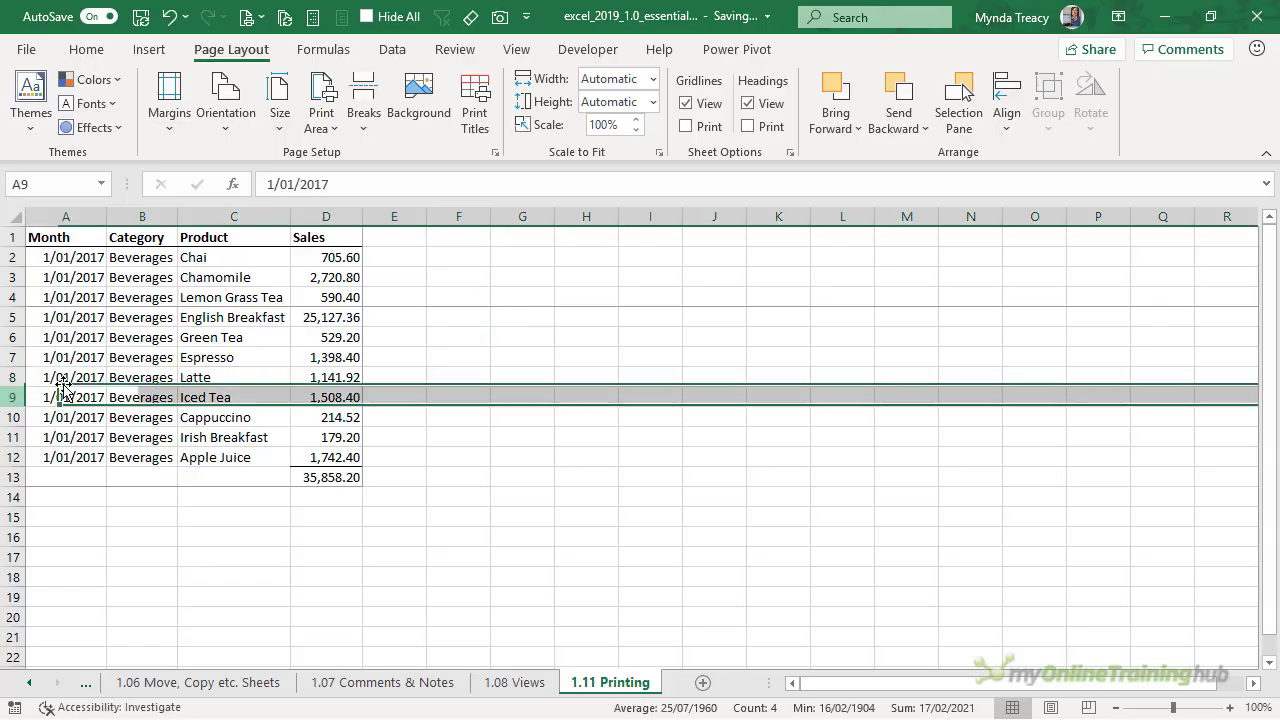
pyautogui.click(352, 118)
pyautogui.click(392, 156)
pyautogui.click(283, 342)
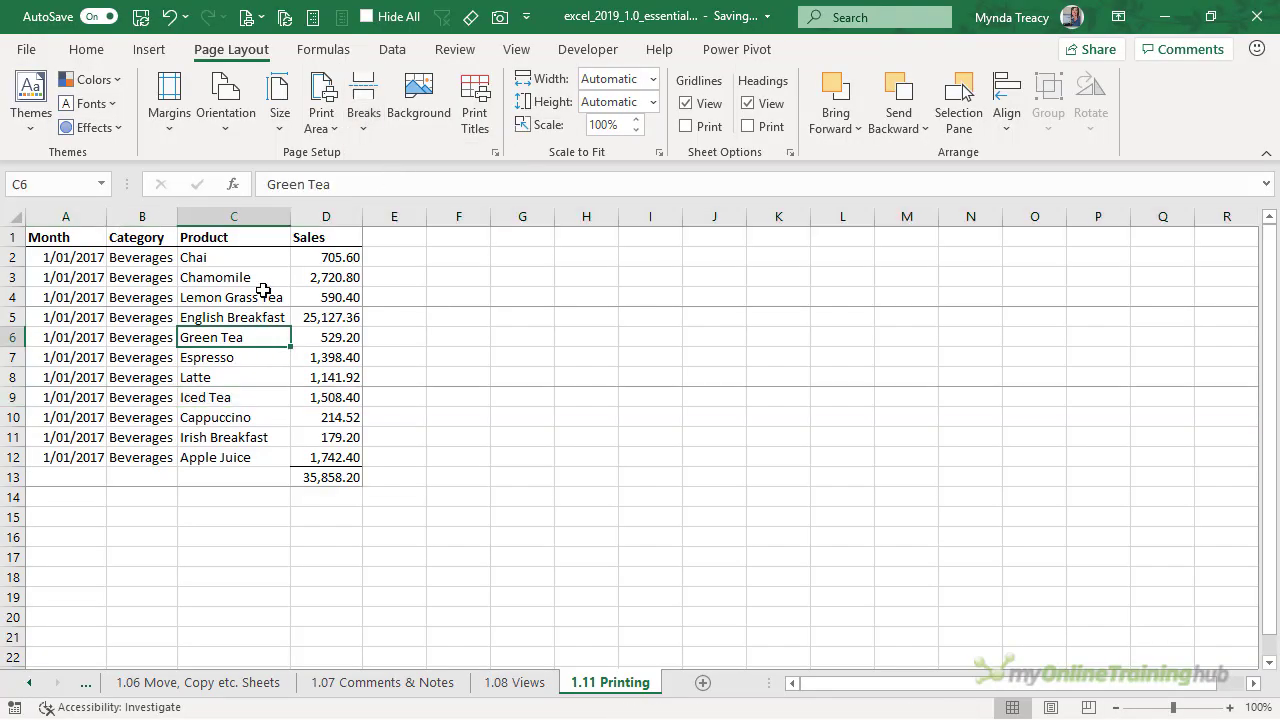
# Examine how the page breaks divide the table by highlighting its first two page sections and the header row
pyautogui.moveTo(93, 240); pyautogui.dragTo(310, 294)
pyautogui.moveTo(71, 311); pyautogui.dragTo(334, 377)
pyautogui.moveTo(78, 241); pyautogui.dragTo(310, 240)
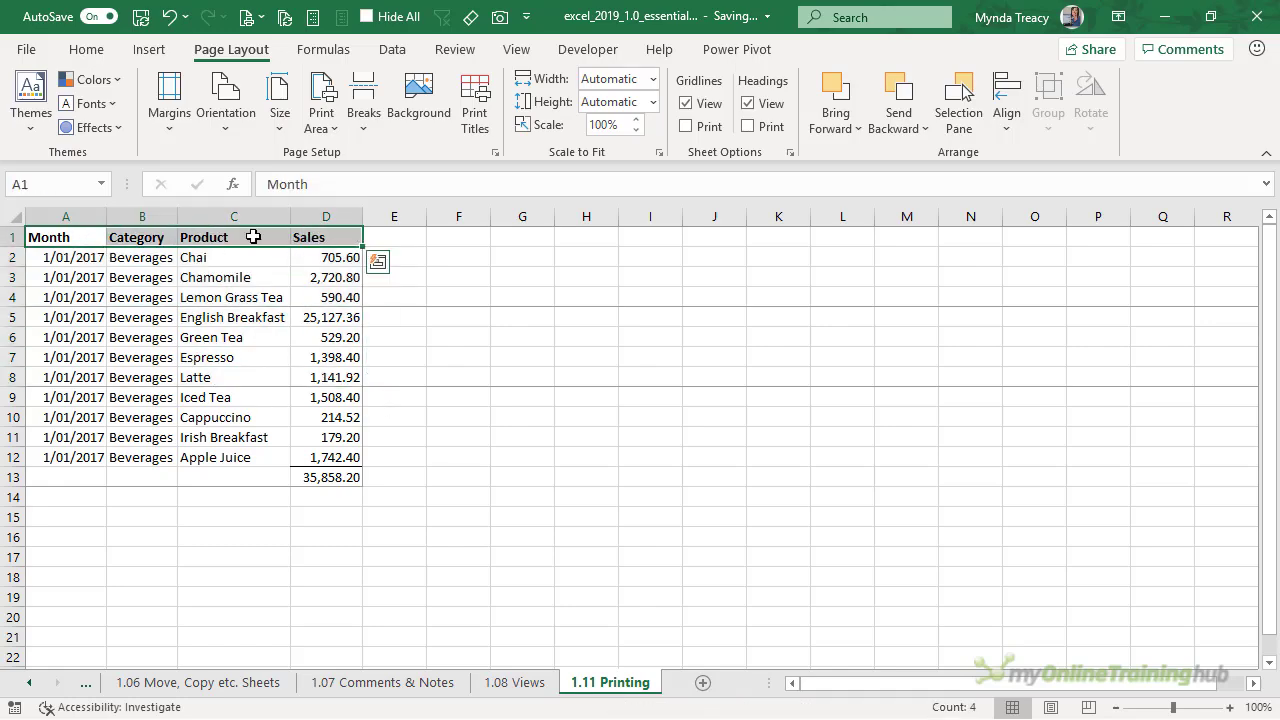
# Set row 1 ($1:$1) as the print title row repeated at the top of each page, with no repeated columns
pyautogui.click(138, 263)
pyautogui.click(479, 132)
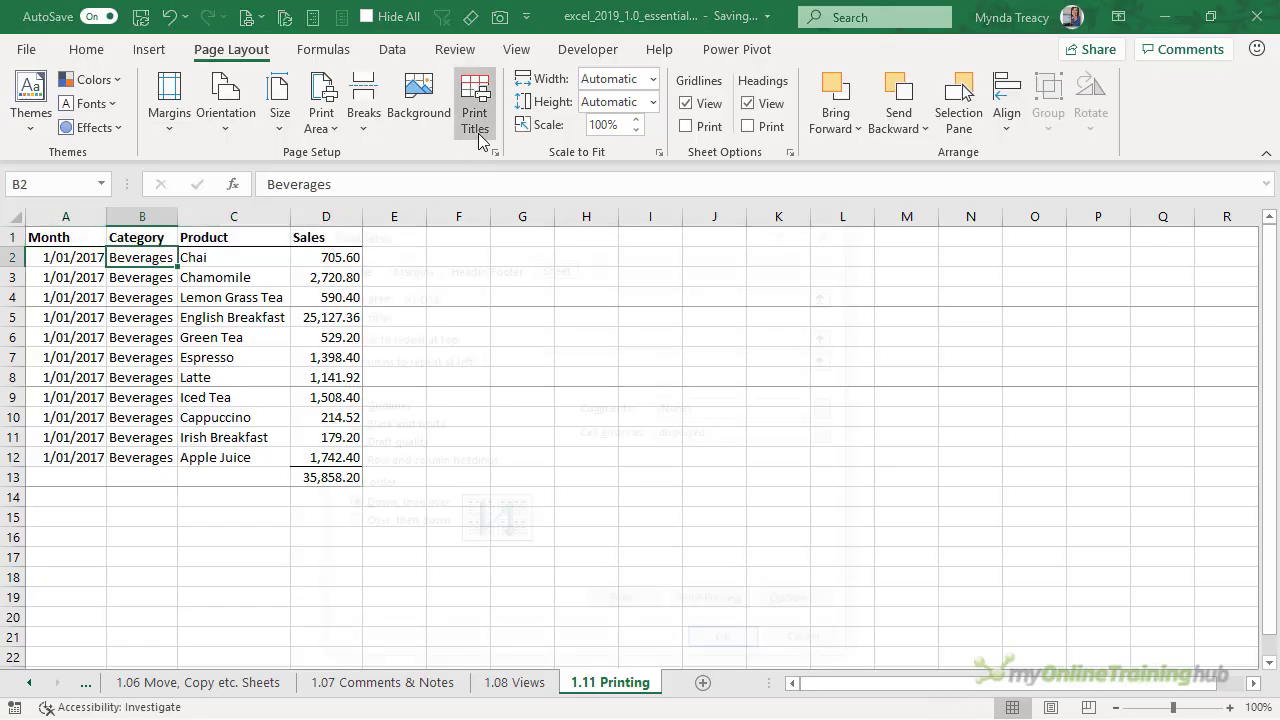
pyautogui.click(509, 335)
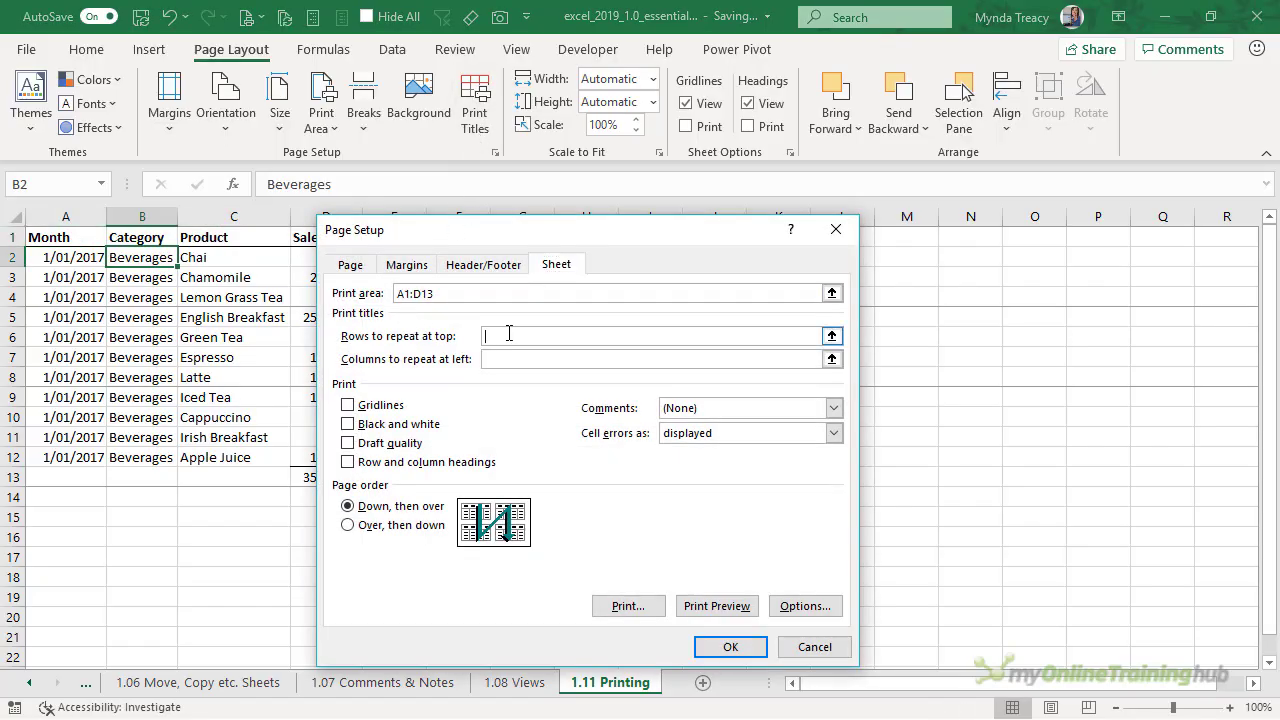
pyautogui.click(18, 237)
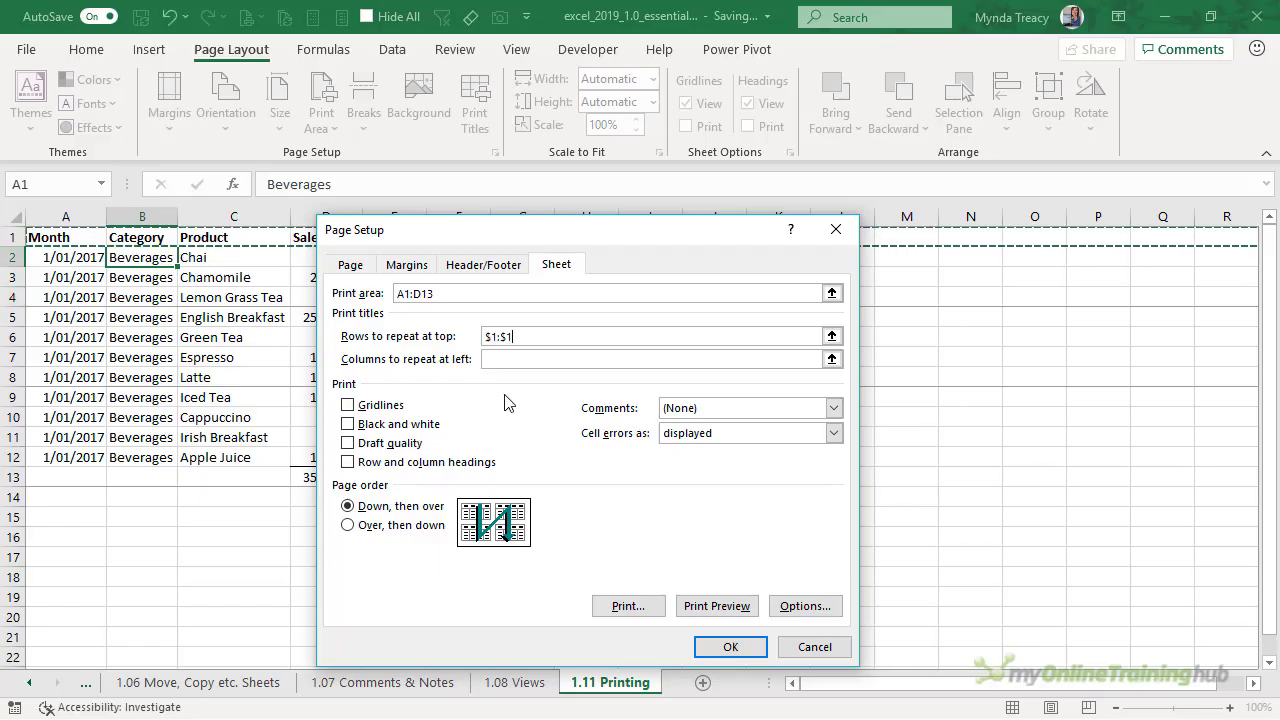
pyautogui.click(512, 359)
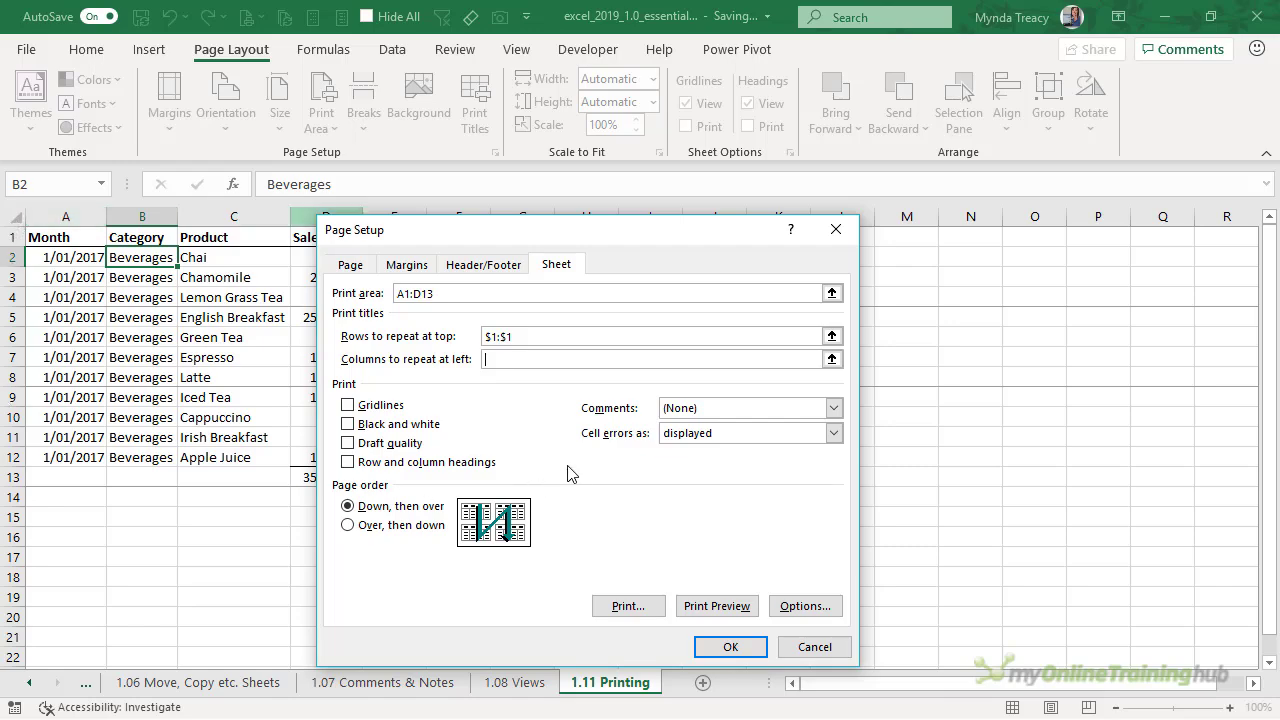
pyautogui.click(729, 647)
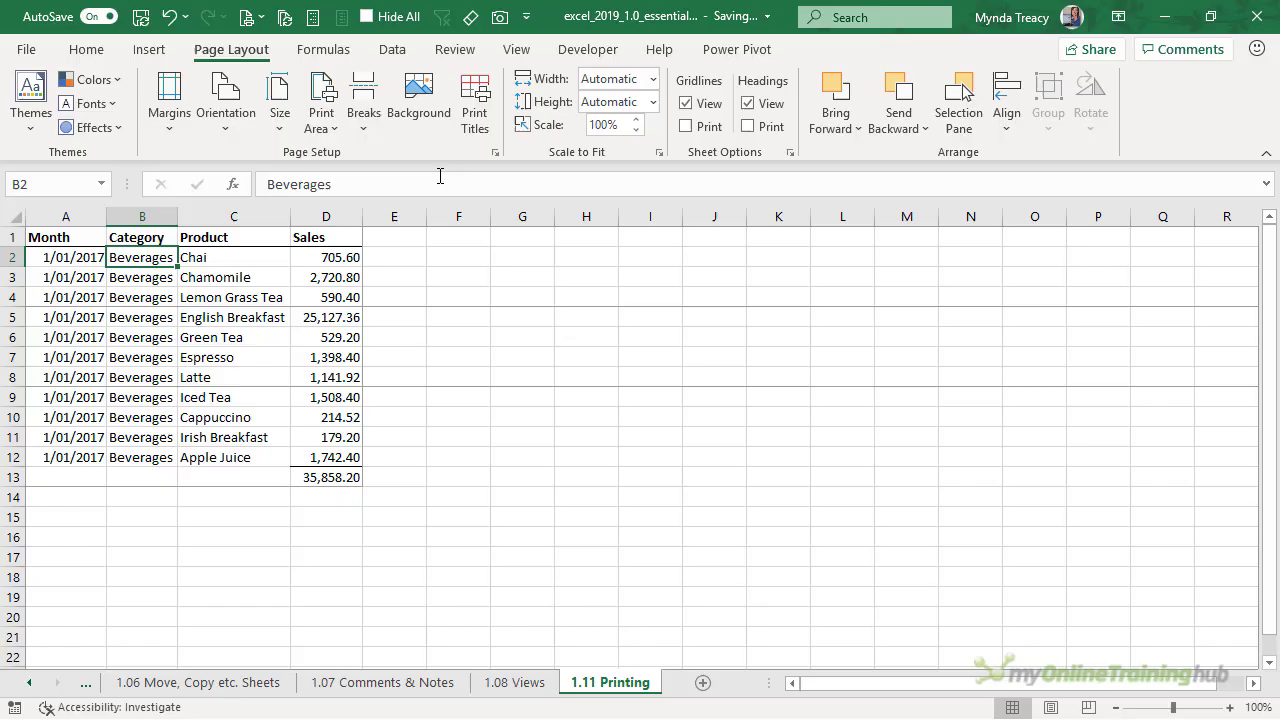
# Review the picture sources available for a worksheet background, then close the choices without inserting an image
pyautogui.click(416, 117)
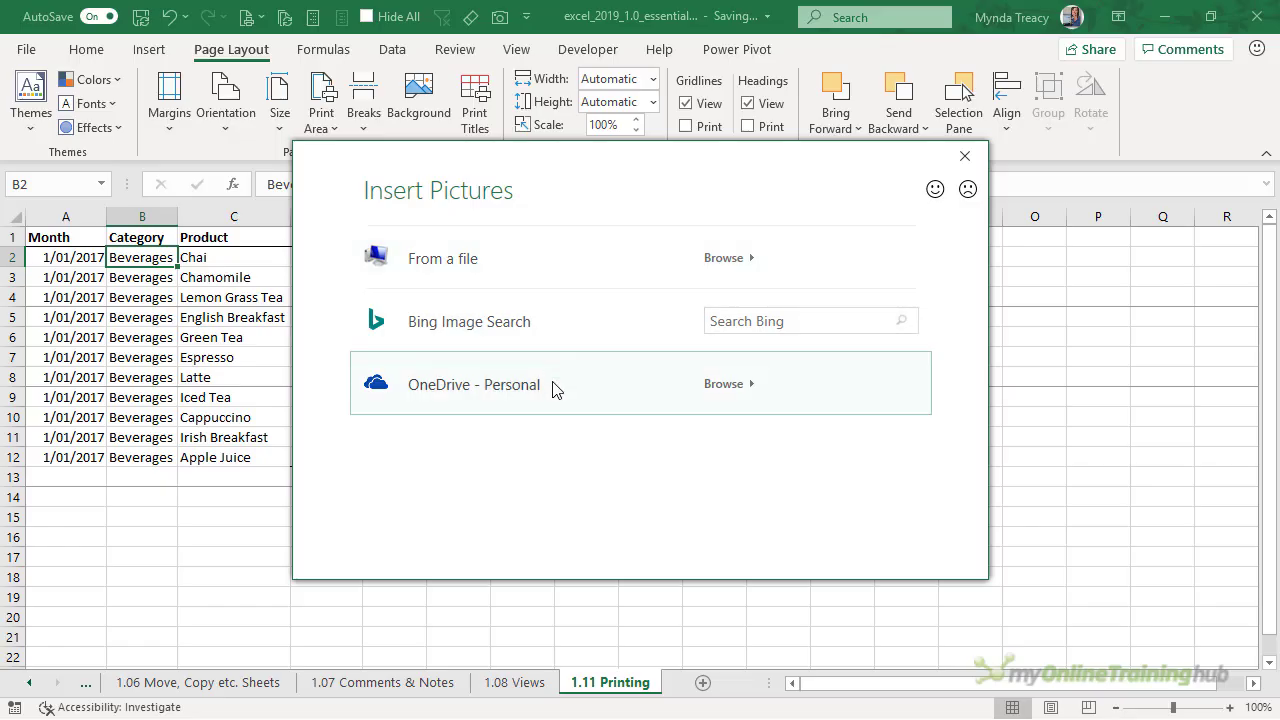
pyautogui.click(966, 157)
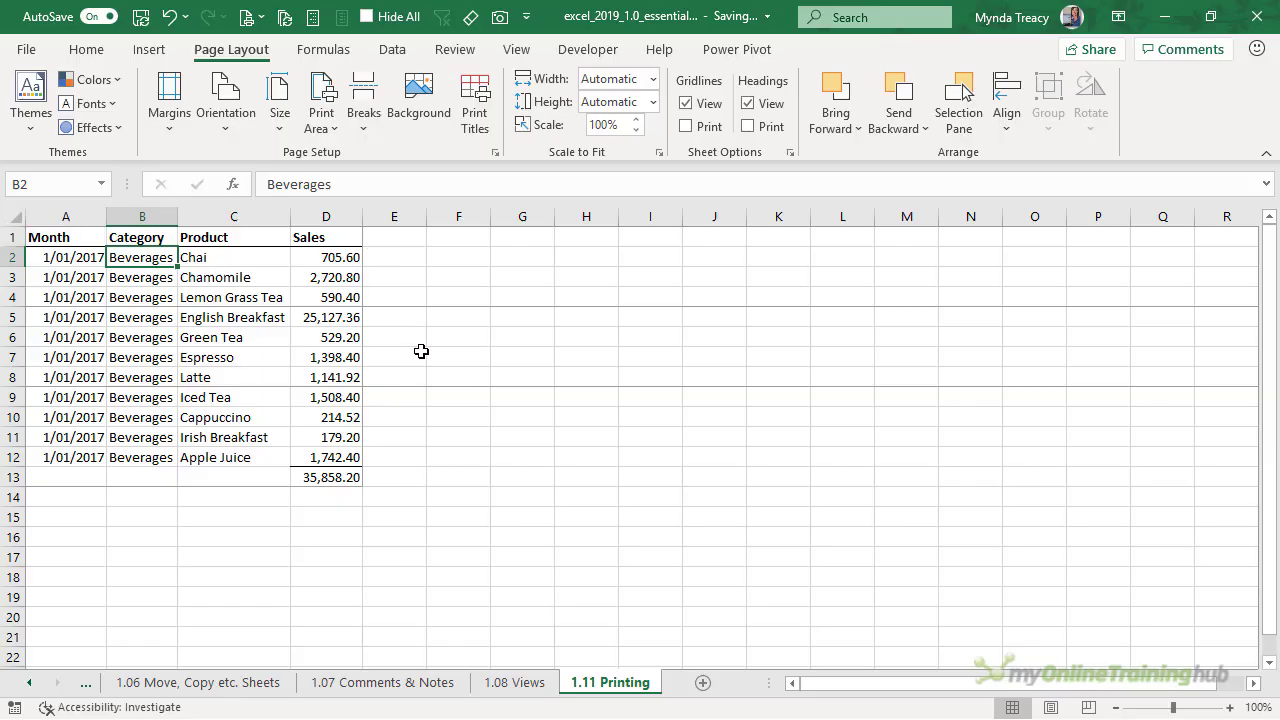
# Preview the printout, paging through to page 3 to check the repeated header row, and return to page 1
pyautogui.hotkey('ctrl', 'p')
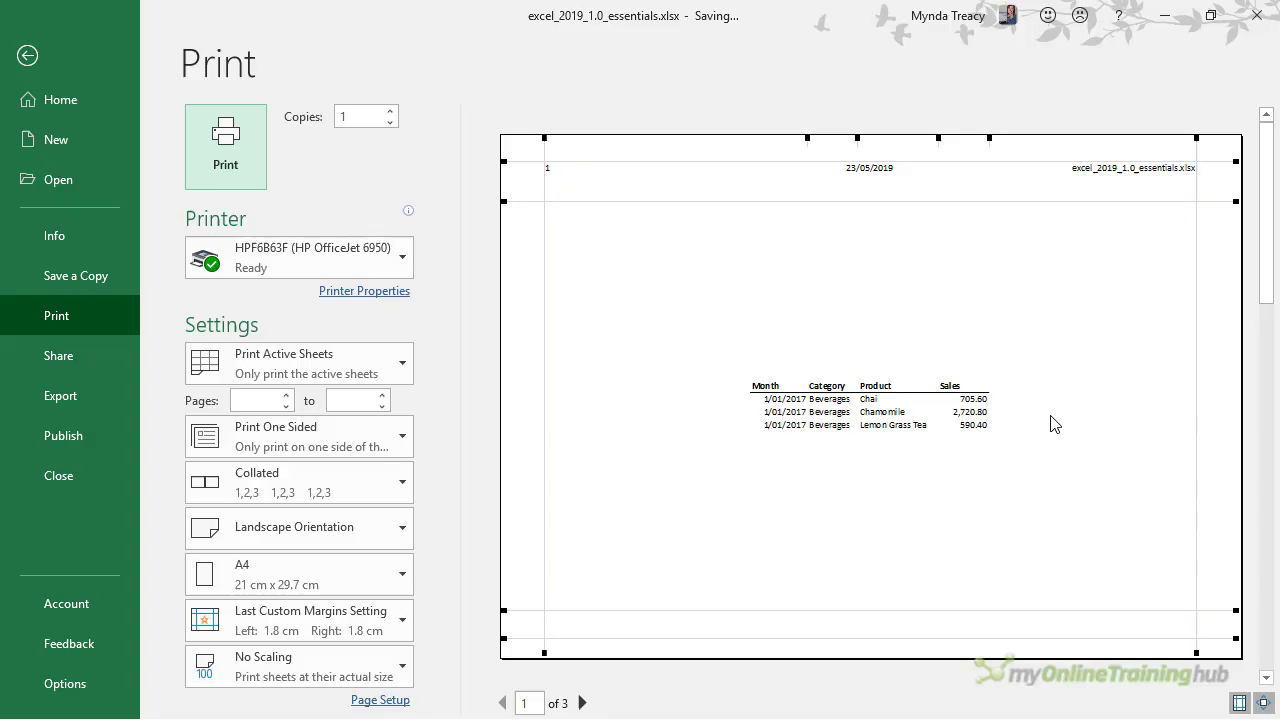
pyautogui.click(581, 704)
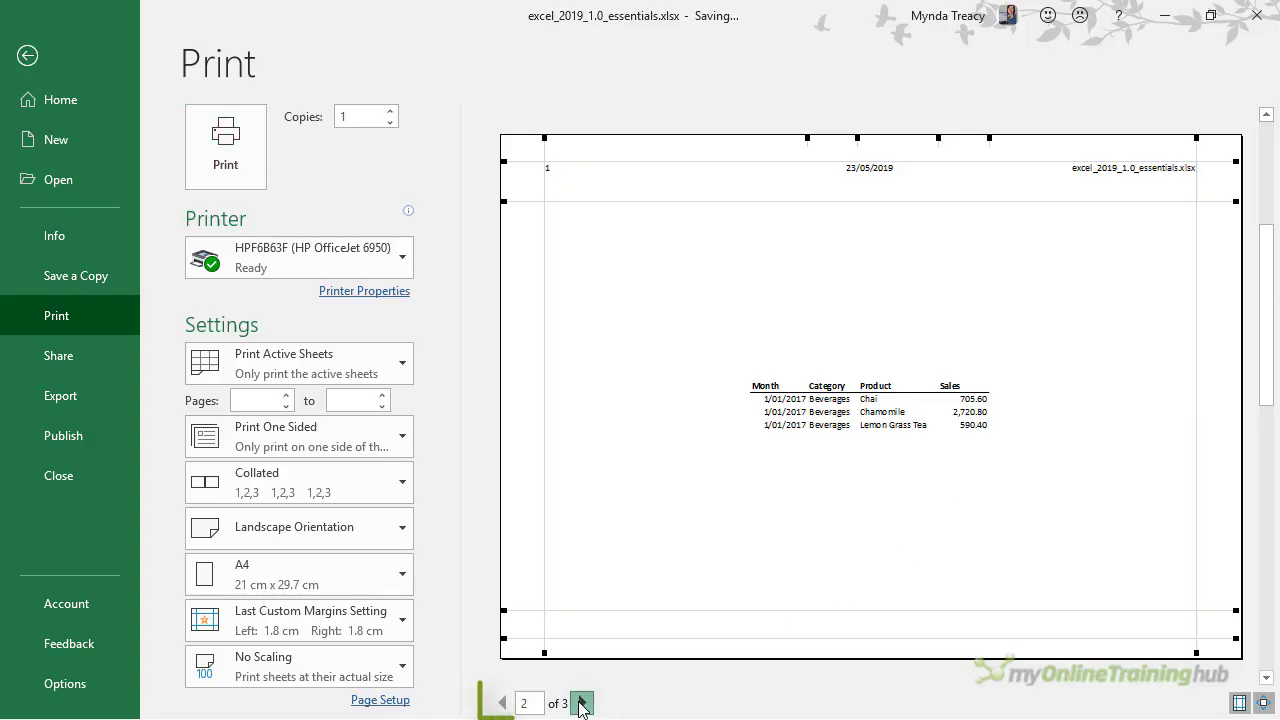
pyautogui.click(581, 704)
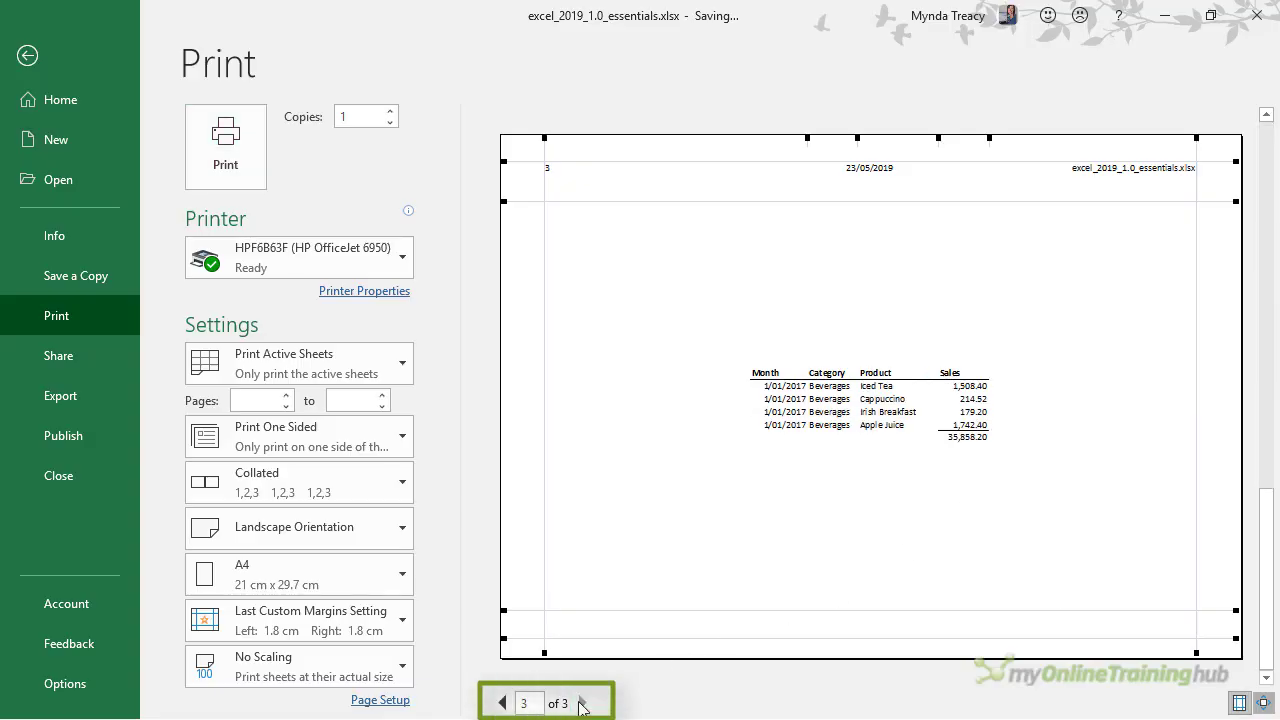
pyautogui.doubleClick(524, 703)
pyautogui.write('1')
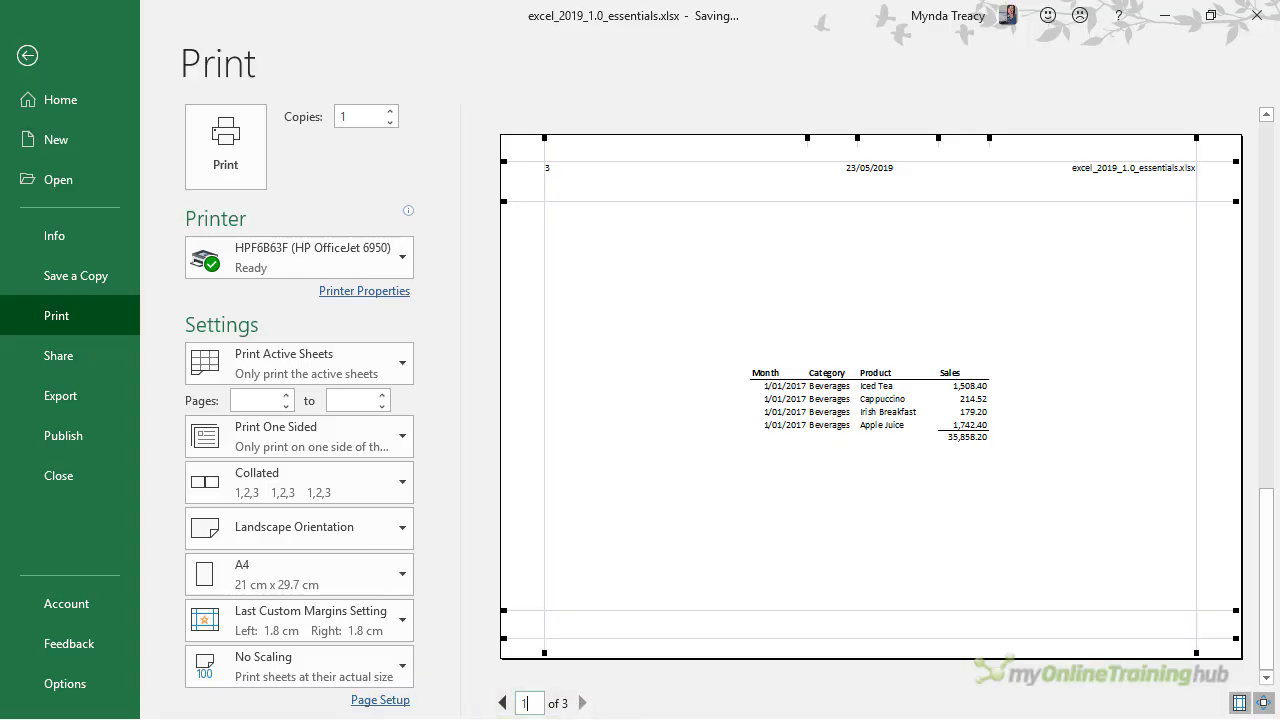
pyautogui.press('Return')
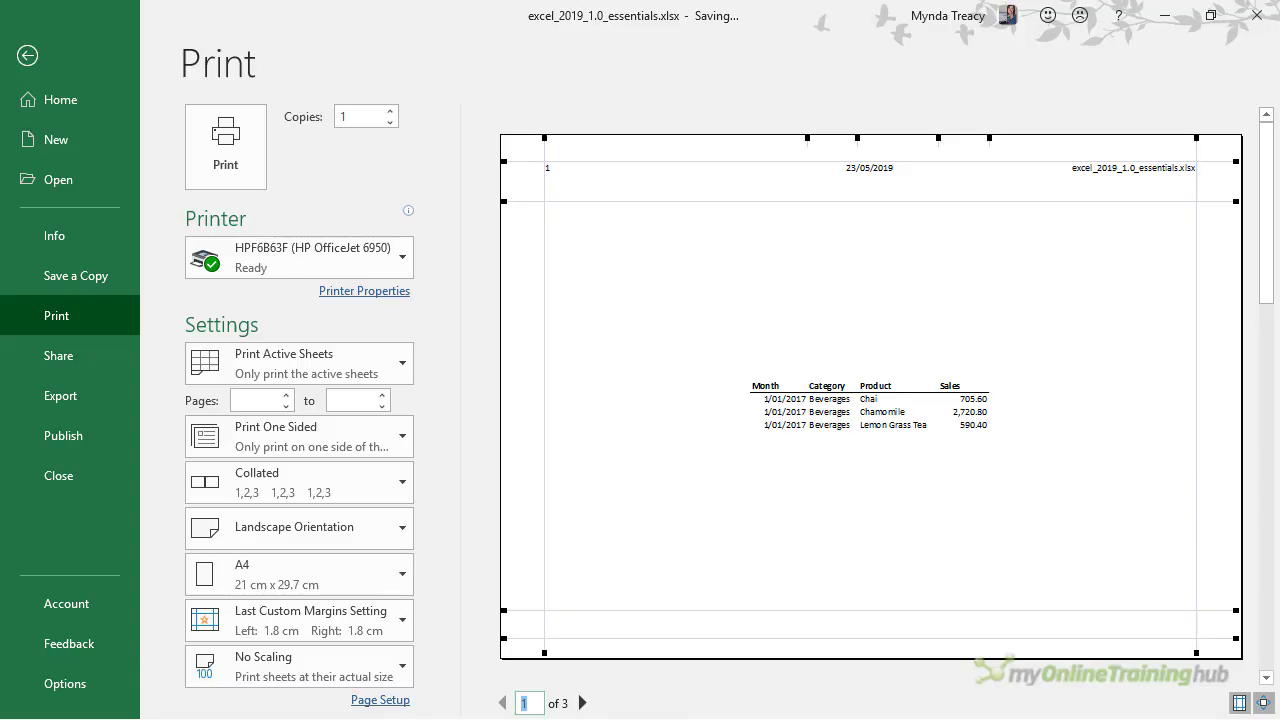
# Examine the Page Setup sheet options for printing comments and cell errors, and leave without changing them
pyautogui.click(388, 702)
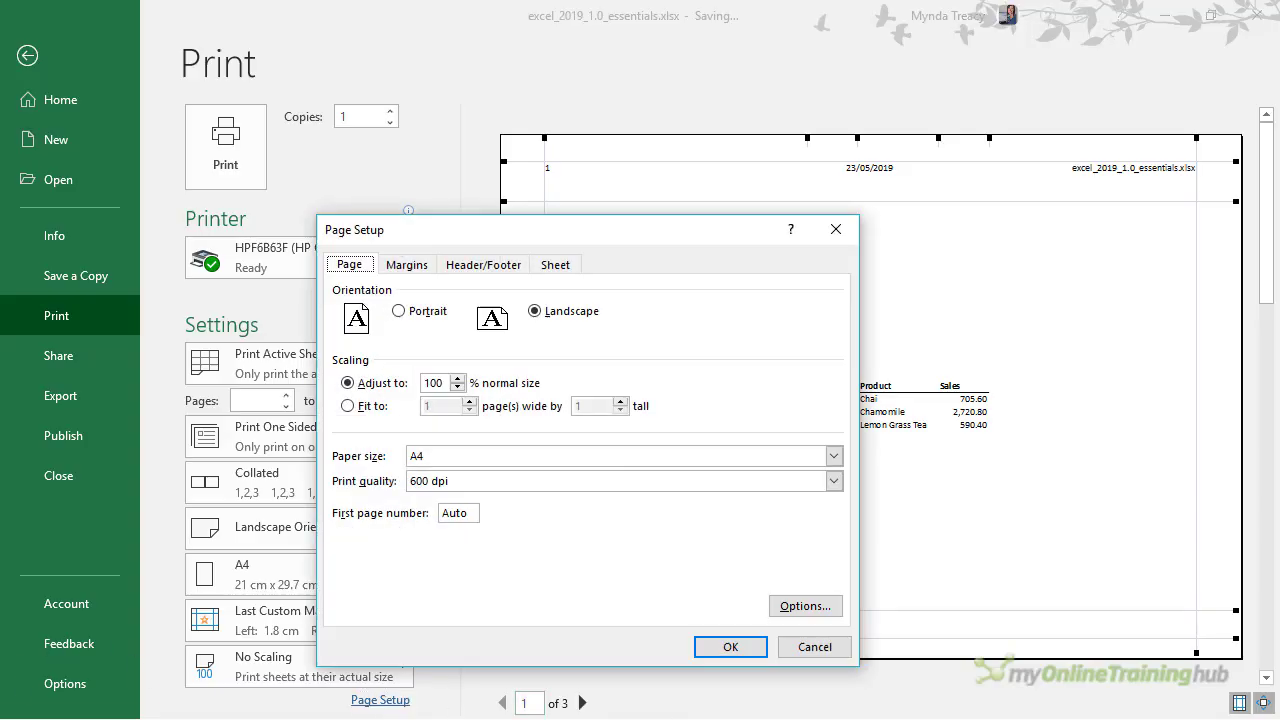
pyautogui.click(556, 265)
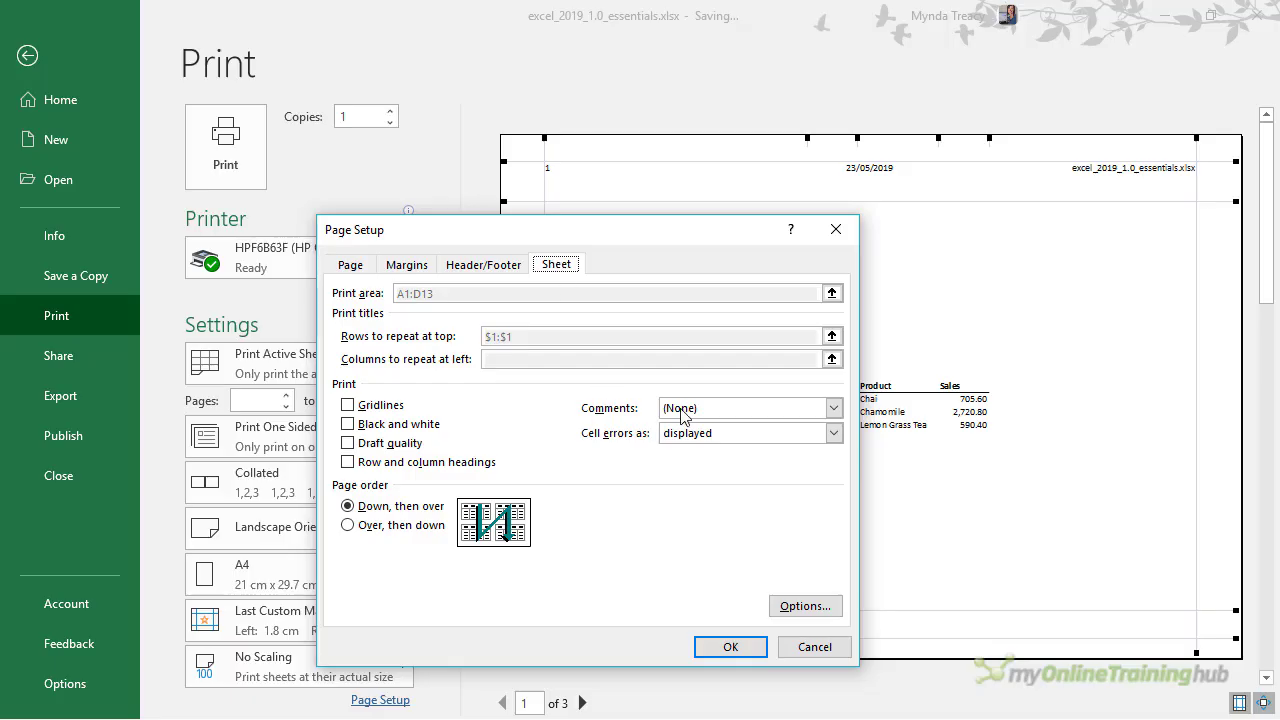
pyautogui.click(835, 408)
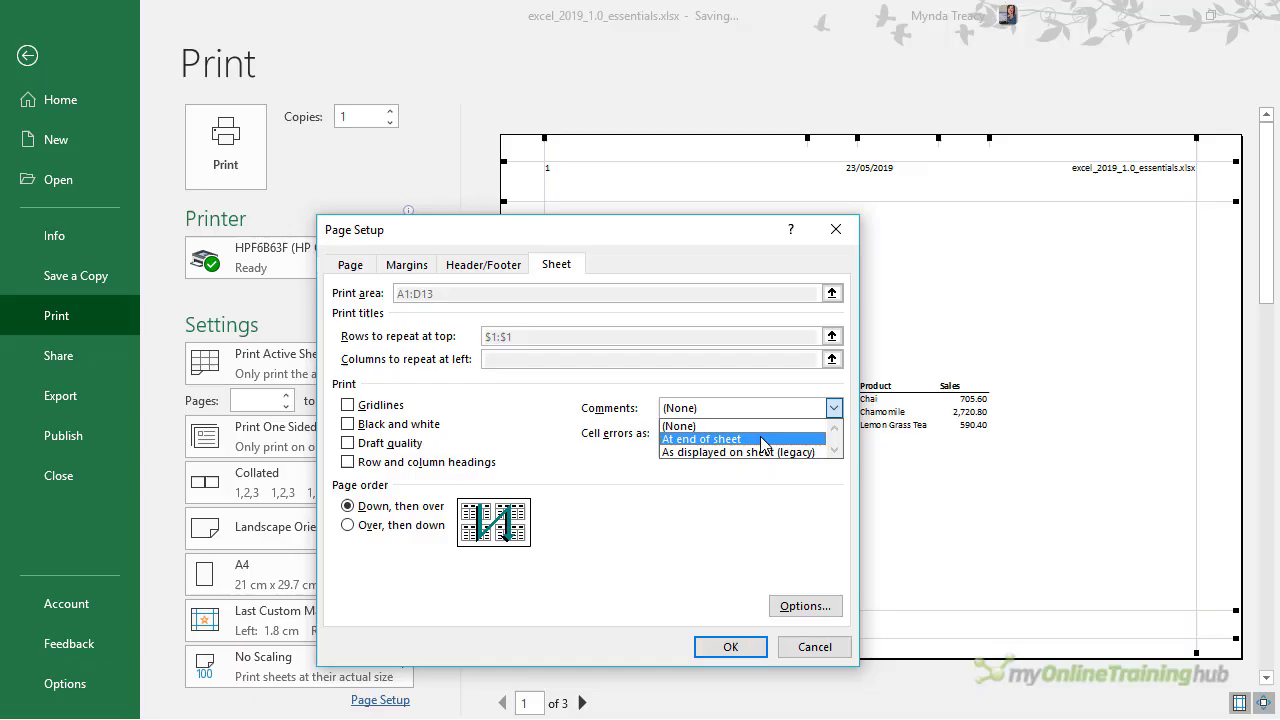
pyautogui.click(835, 418)
pyautogui.click(834, 433)
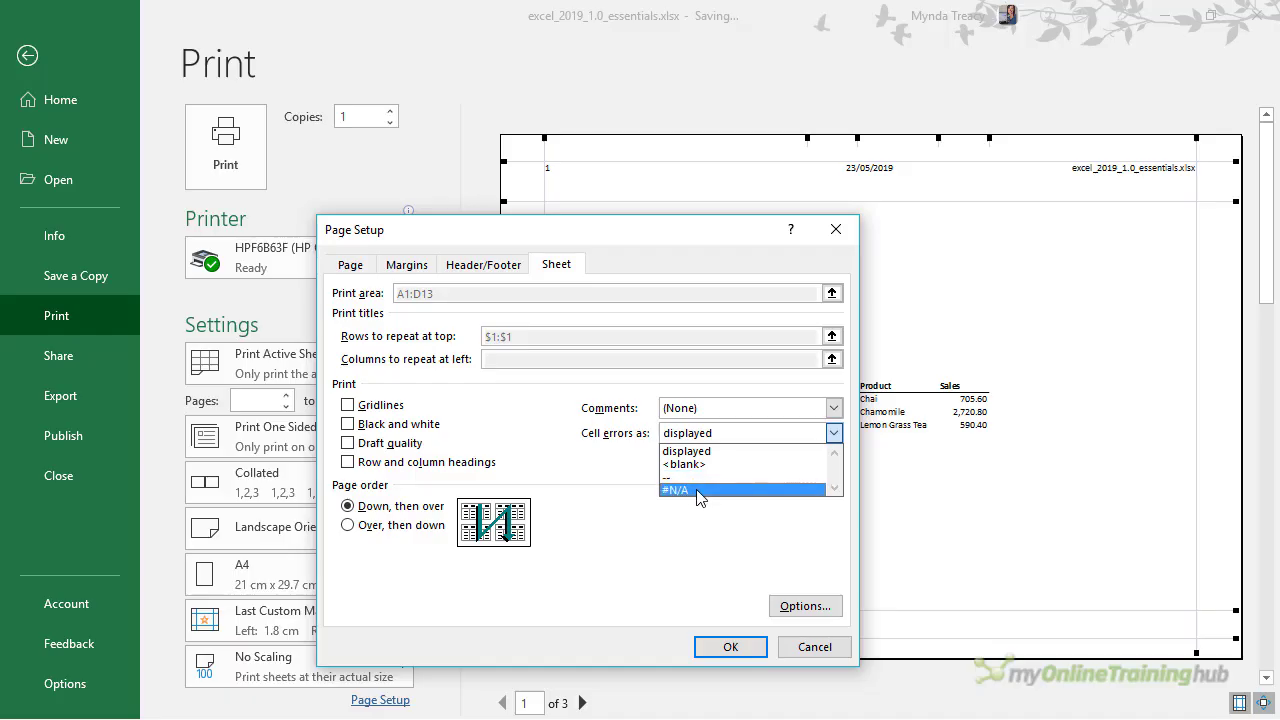
pyautogui.click(833, 433)
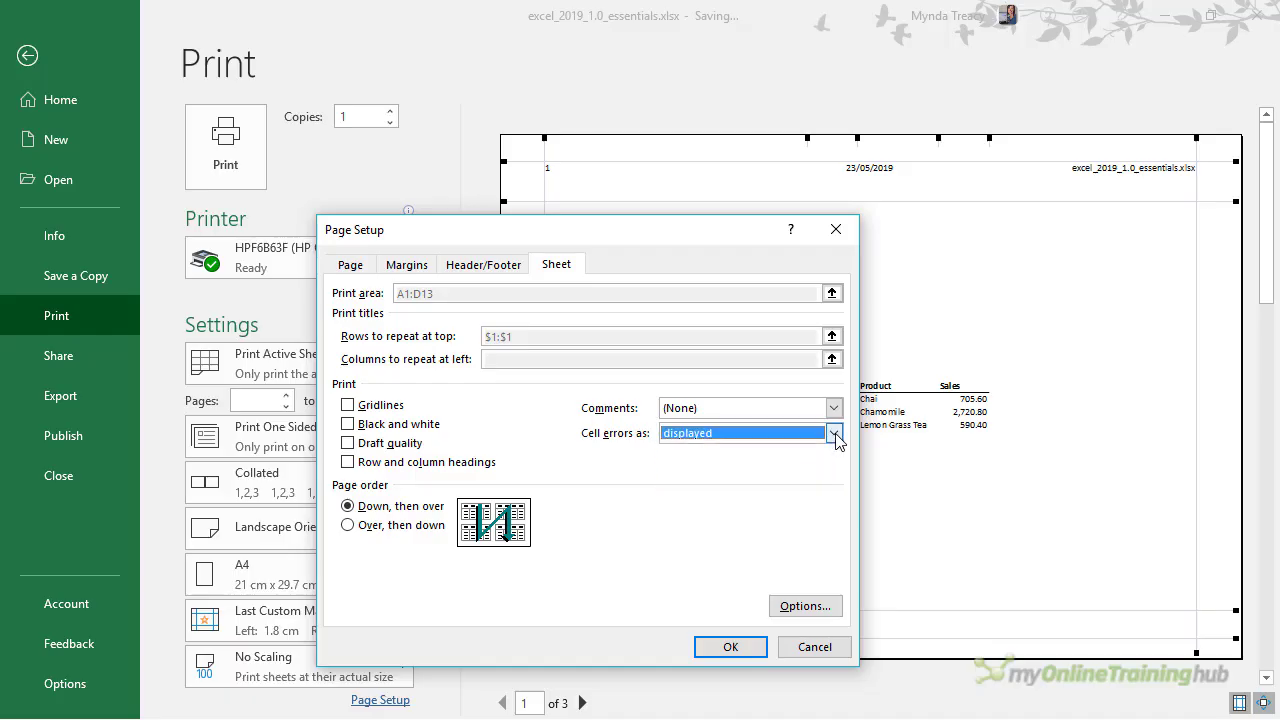
pyautogui.click(812, 647)
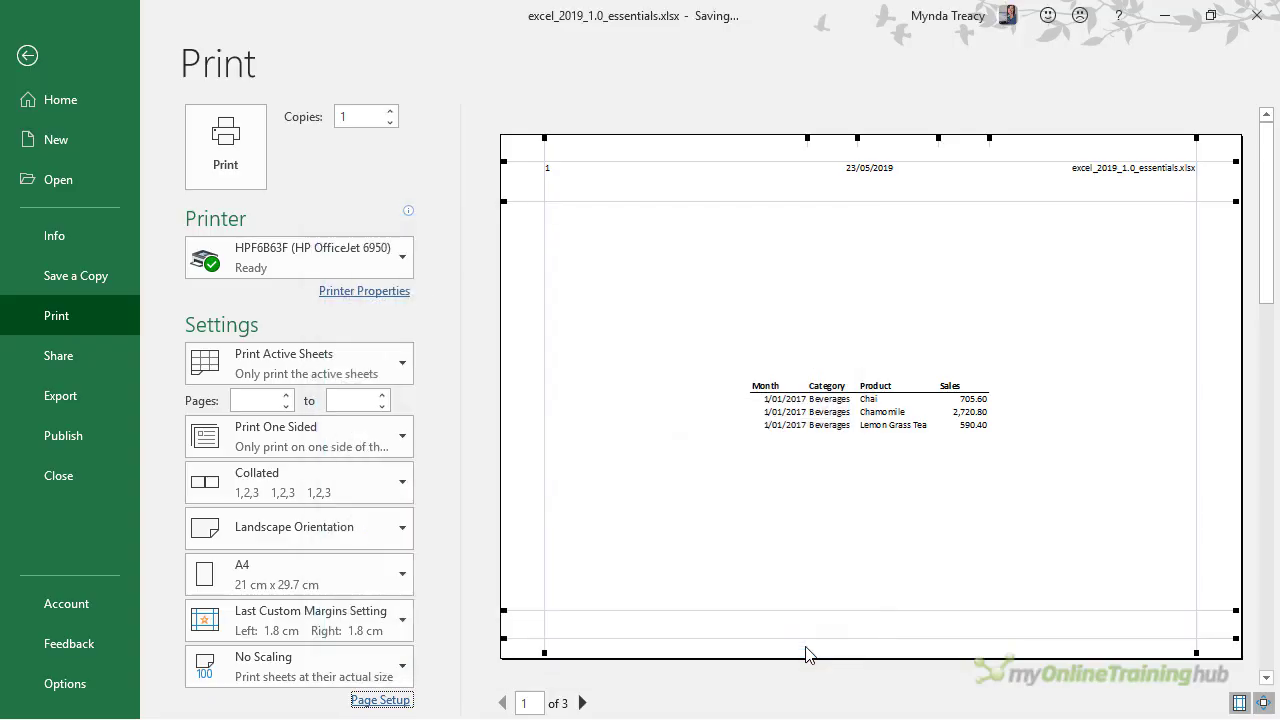